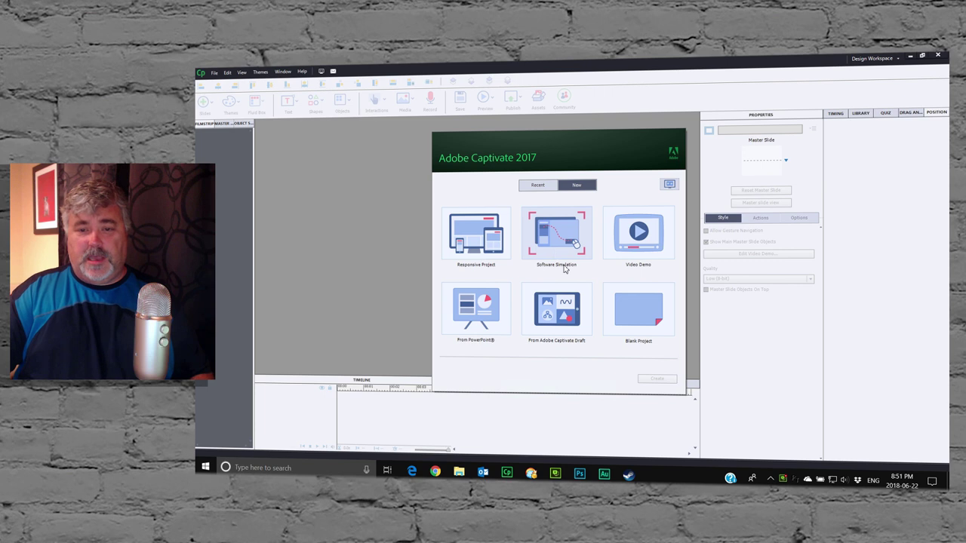
Start a software simulation capturing the Expedia Travel window's application region at 1920 x 914
click(559, 238)
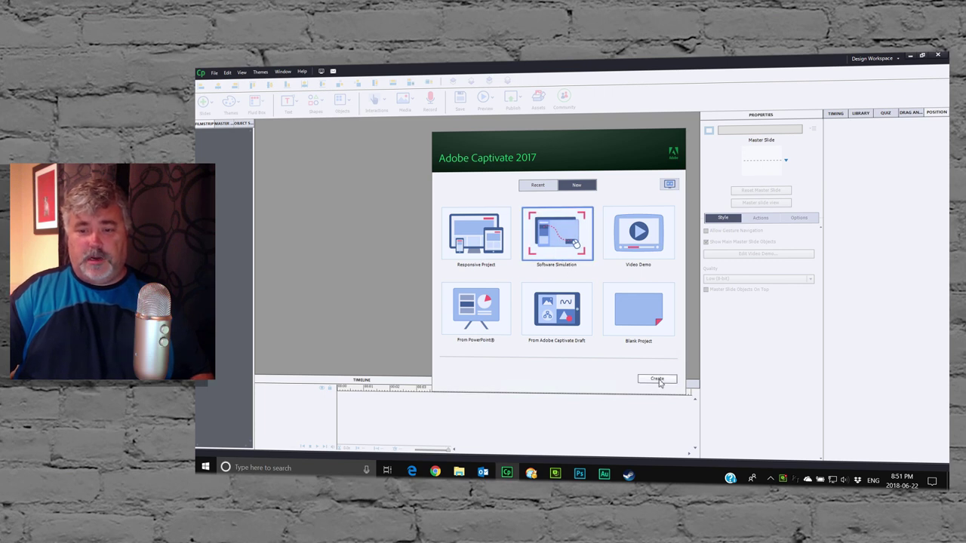
click(657, 380)
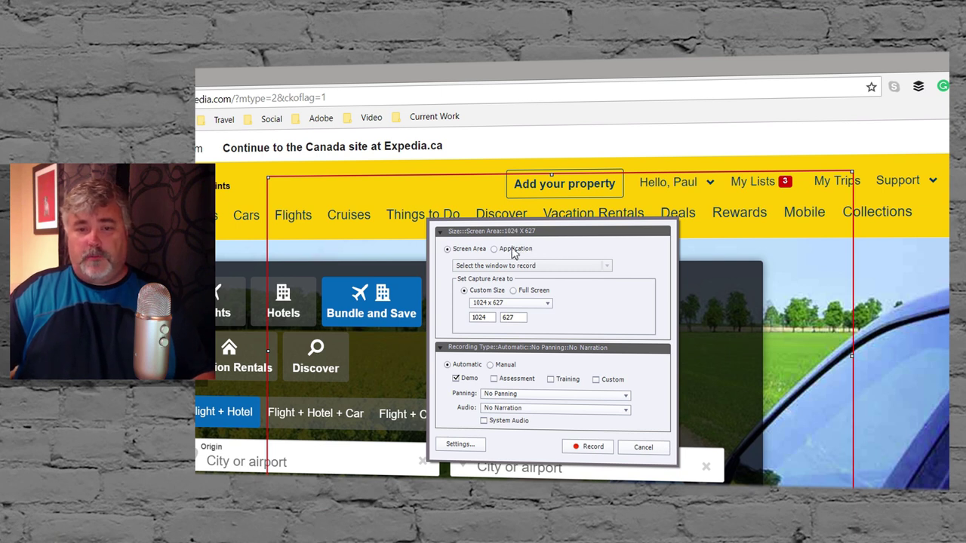
click(513, 251)
click(517, 267)
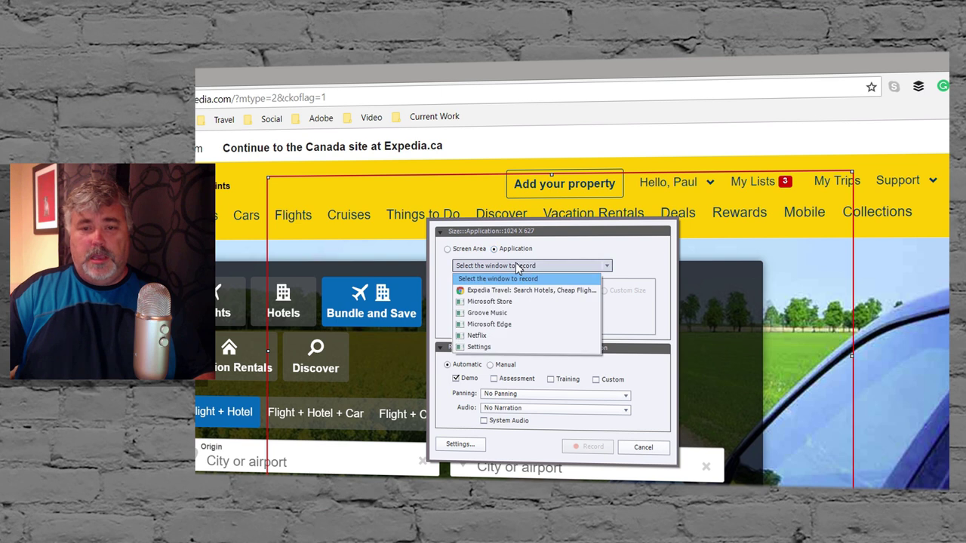
click(518, 290)
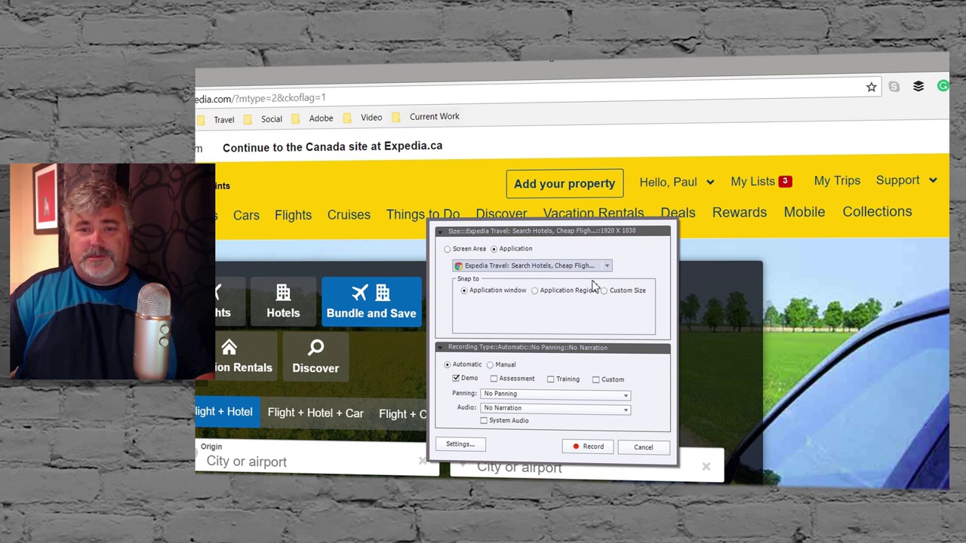
click(535, 291)
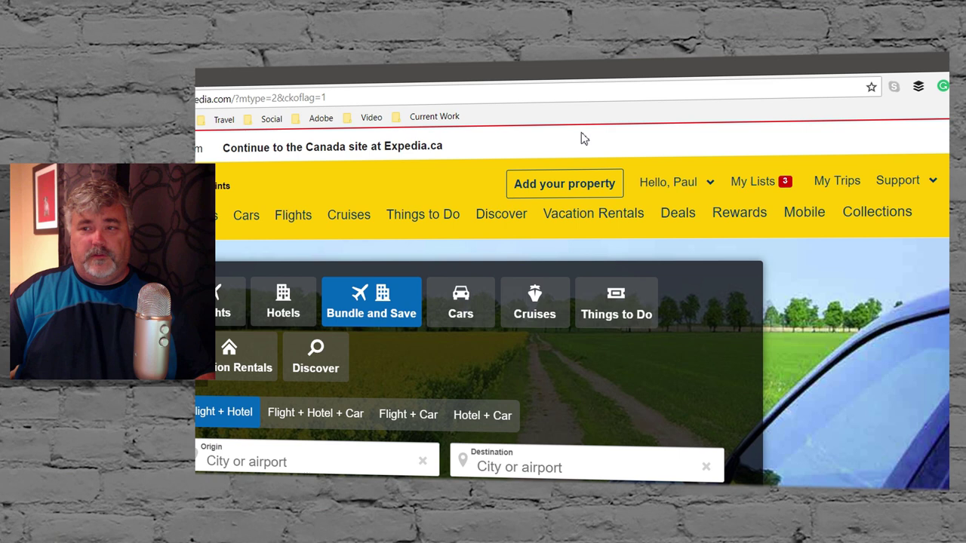
Accept the capture region and the Demonstration-mode recording preferences to begin recording
click(664, 146)
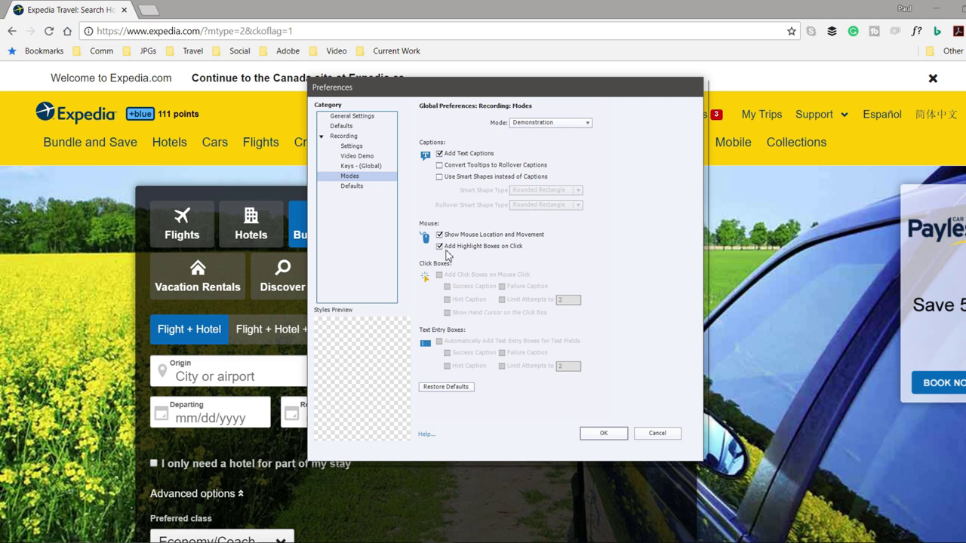
click(617, 434)
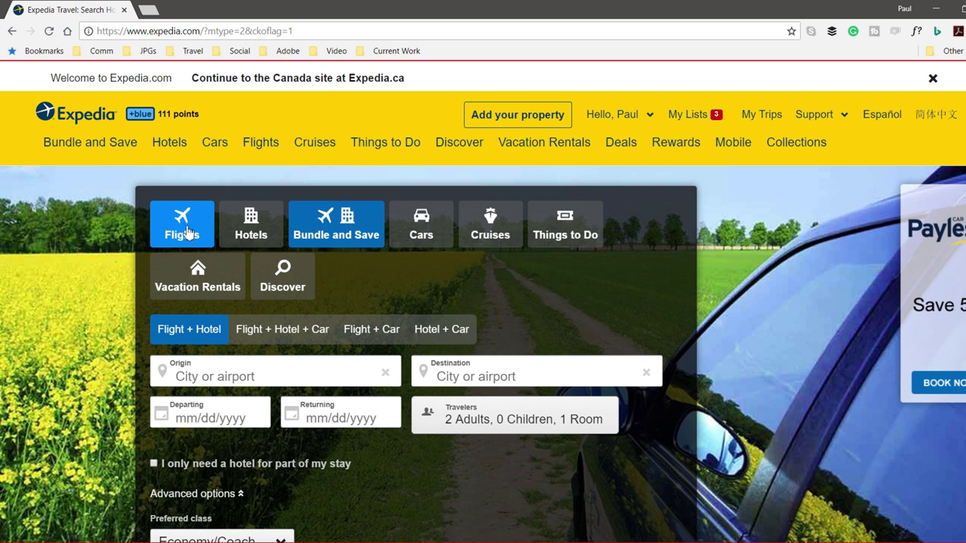
Switch to Flights and enter YYZ as the origin, choosing Toronto Pearson
click(189, 231)
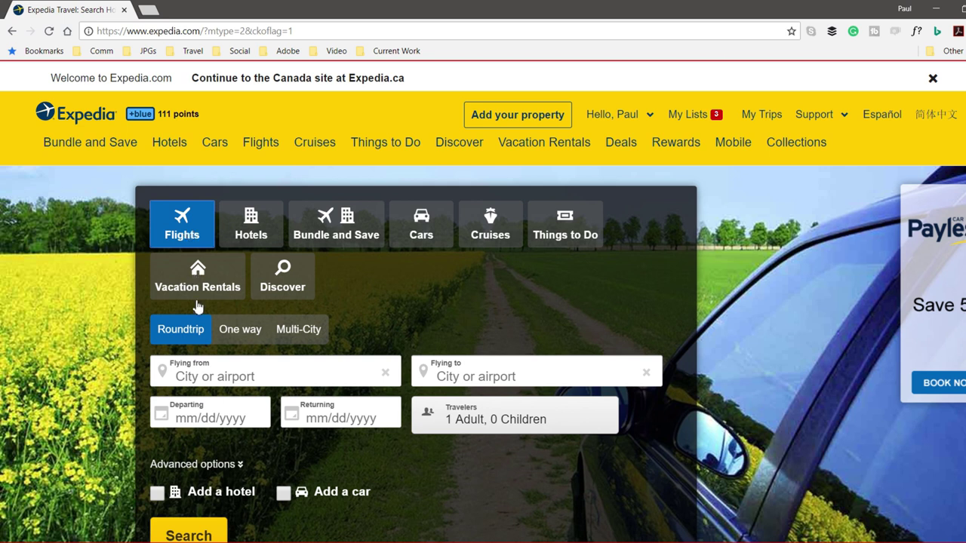
click(204, 378)
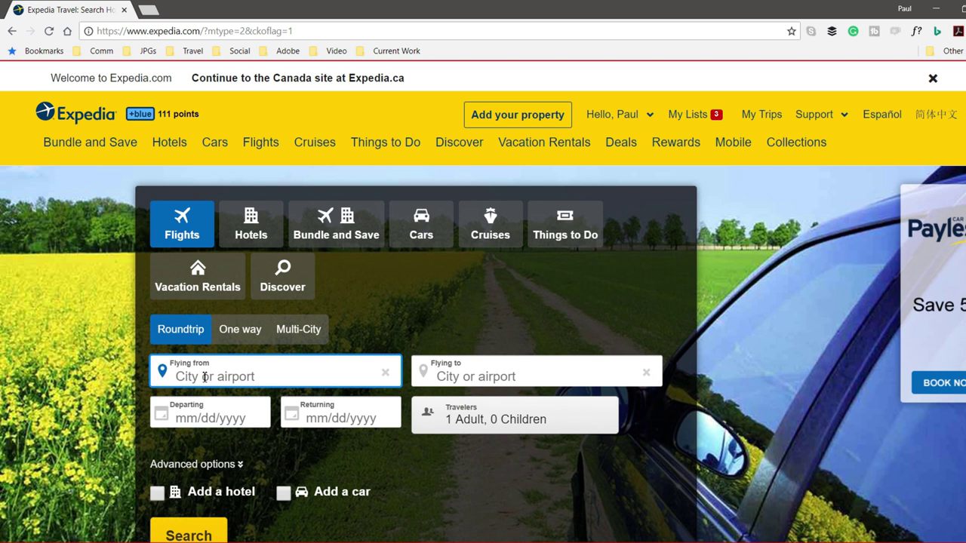
text(yys)
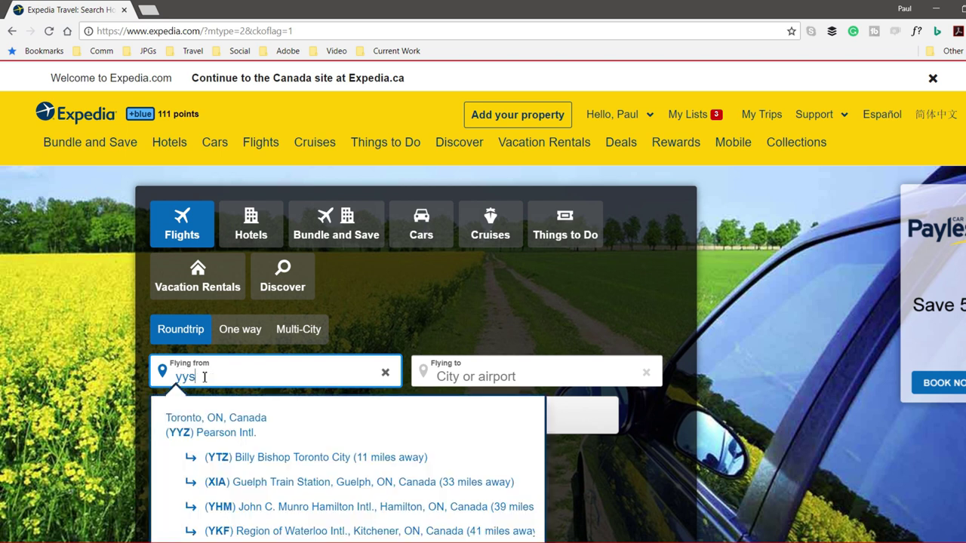
key(BackSpace)
text(z)
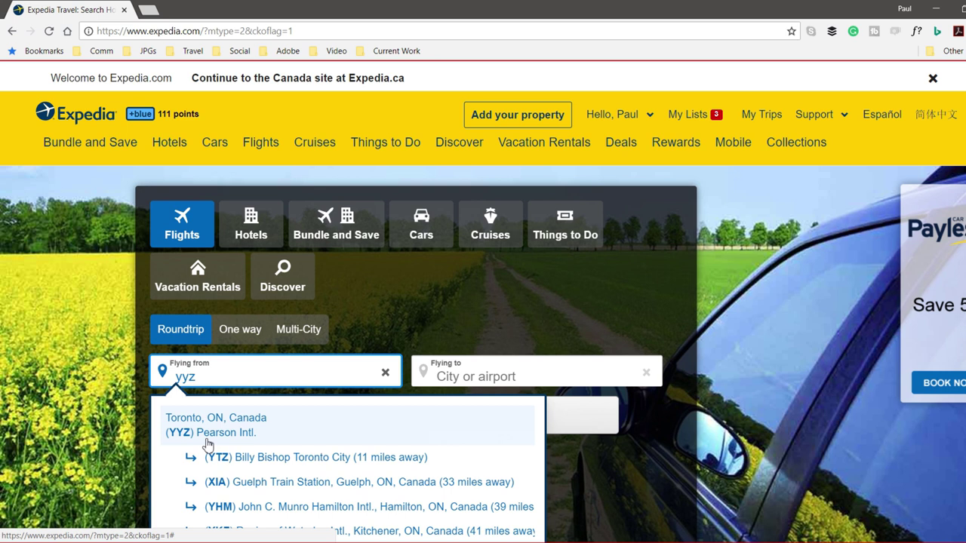
click(185, 426)
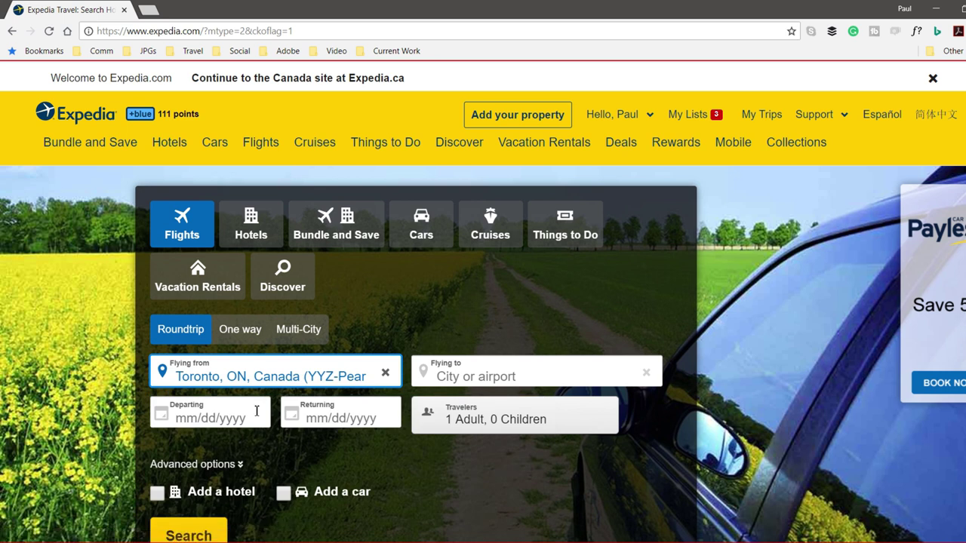
Set the destination to Las Vegas McCarran (LAS) by searching 'vegas'
click(501, 377)
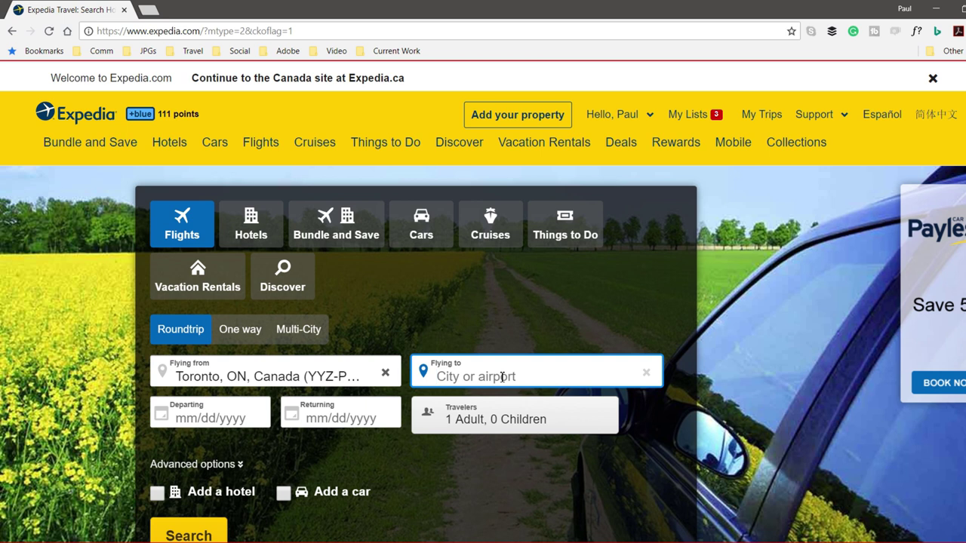
text(veg)
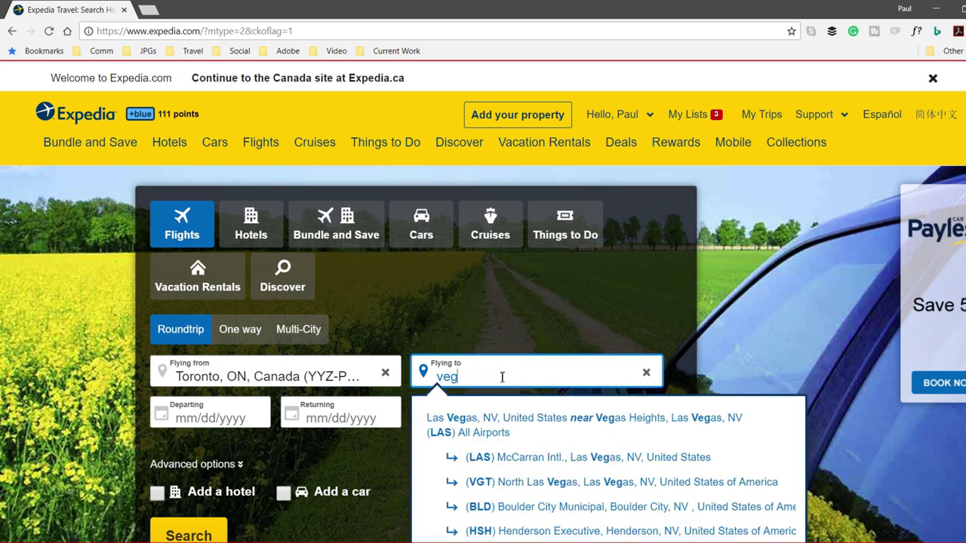
text(as)
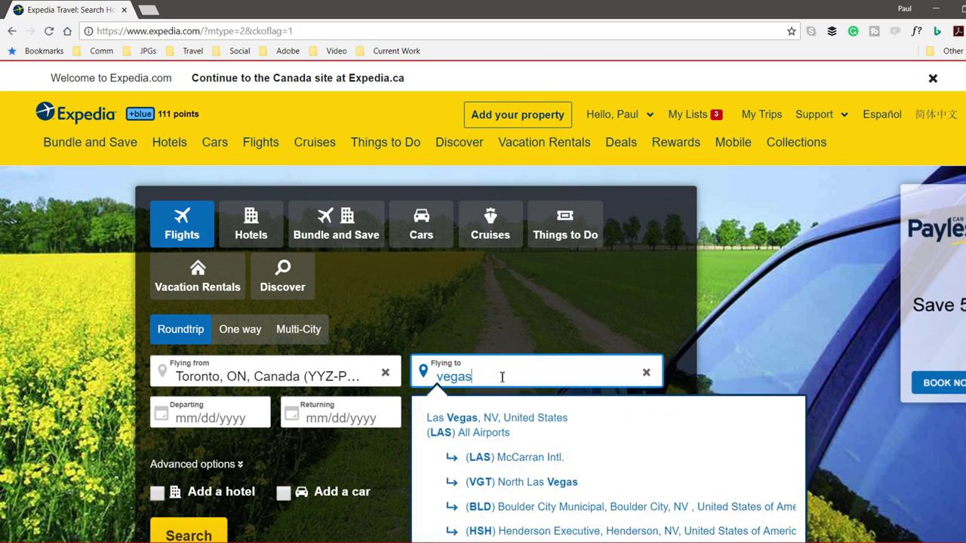
click(526, 459)
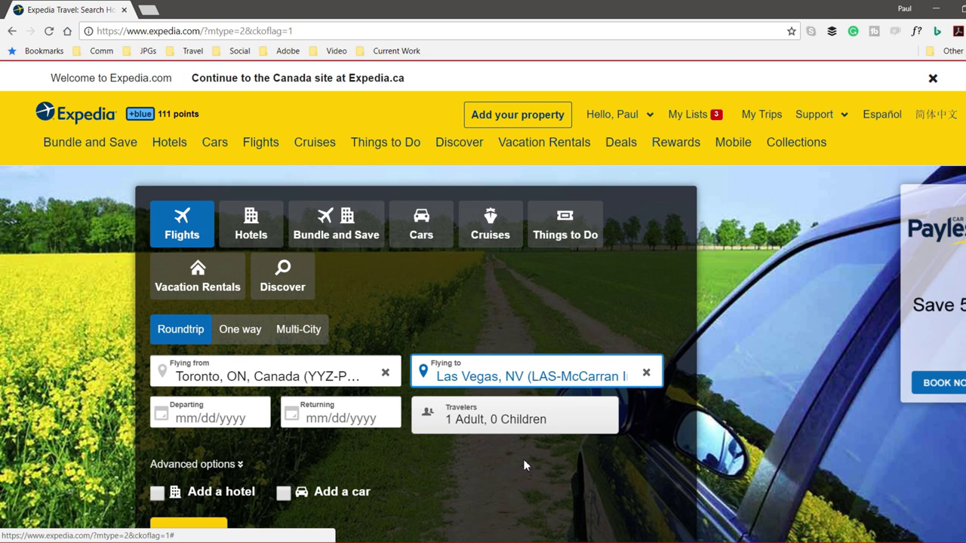
Set the travel dates to depart October 1 and return October 5, 2018
click(194, 417)
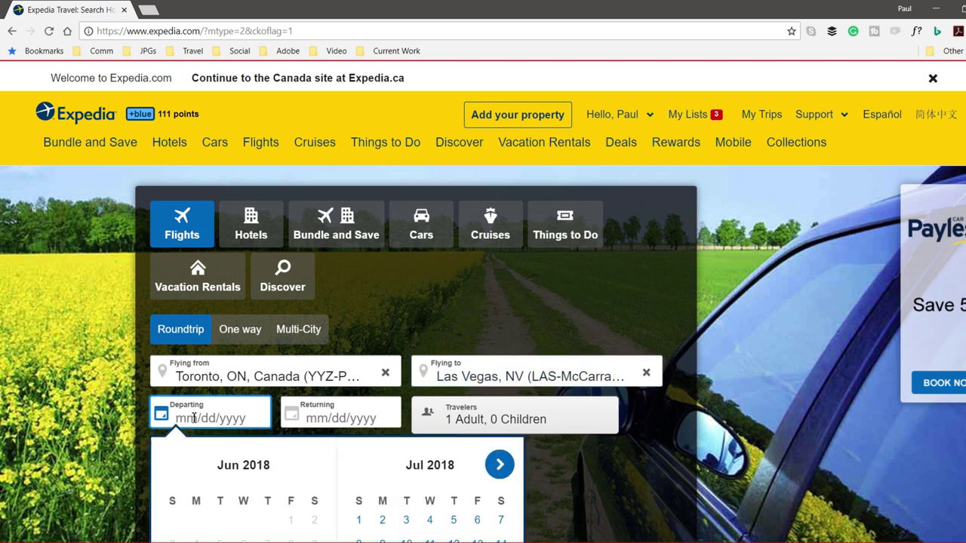
click(503, 472)
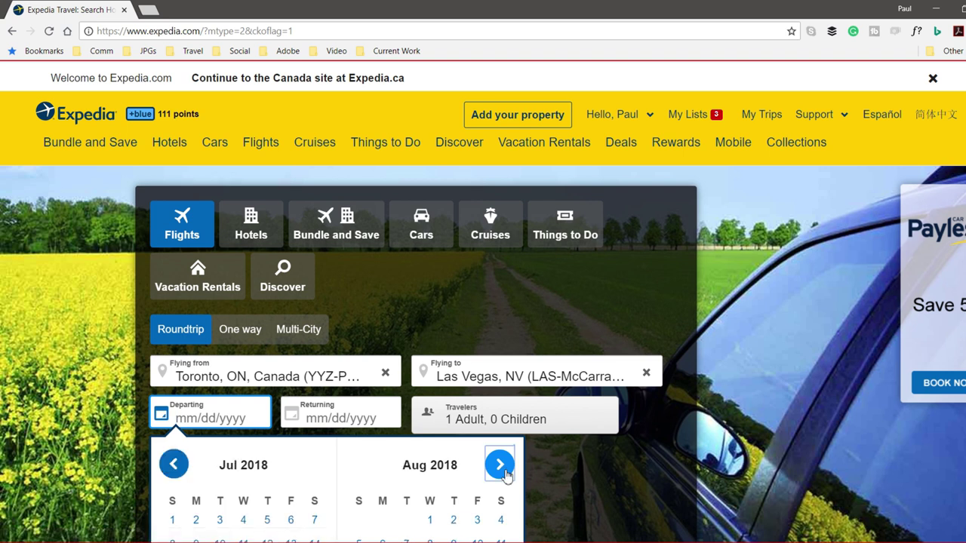
click(501, 466)
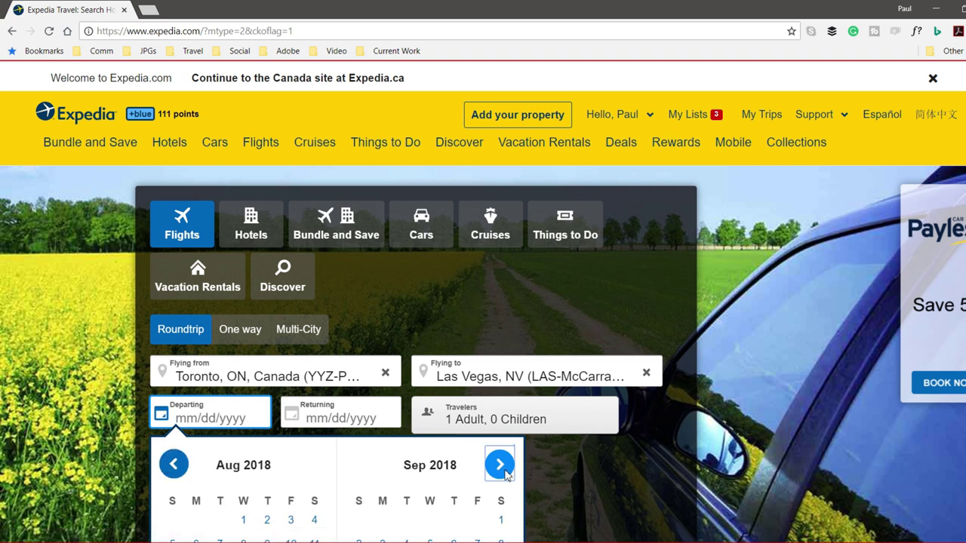
click(502, 466)
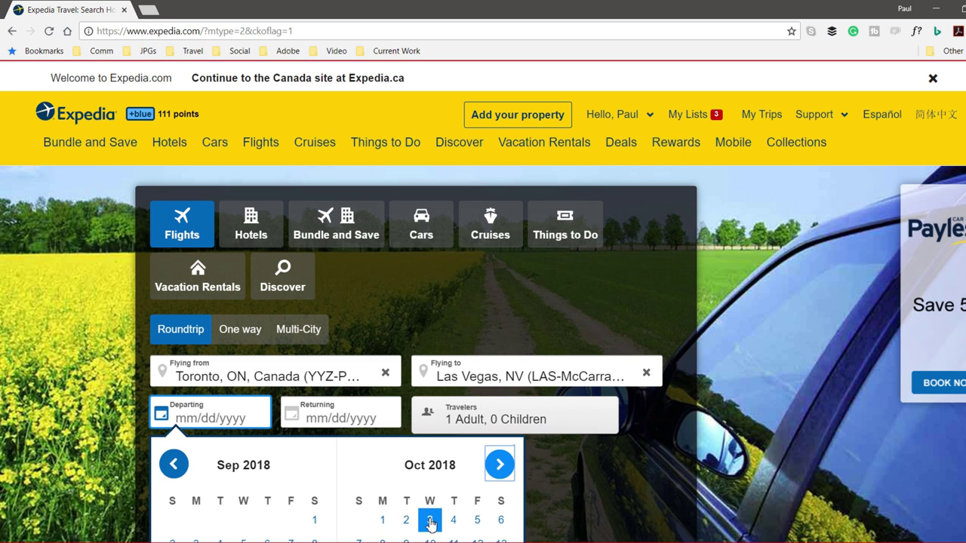
click(382, 522)
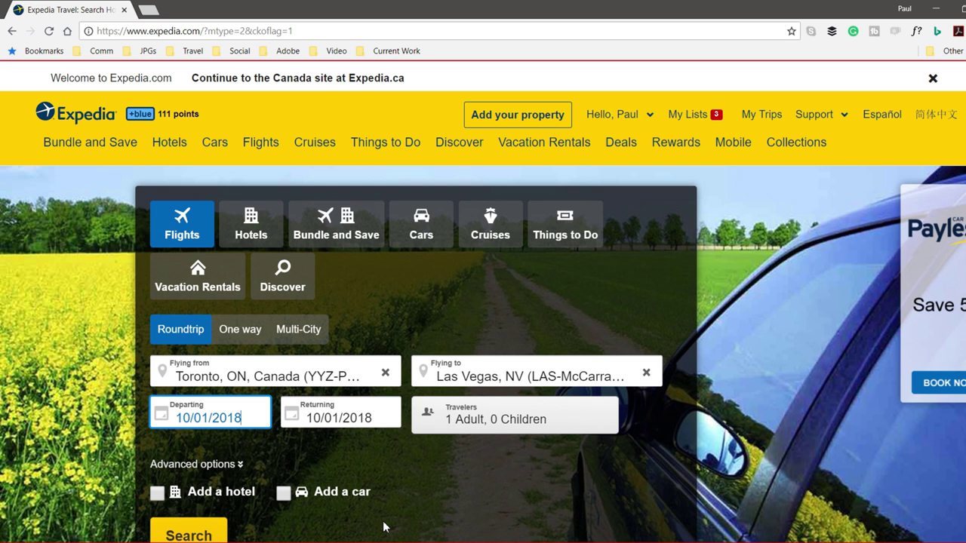
click(361, 417)
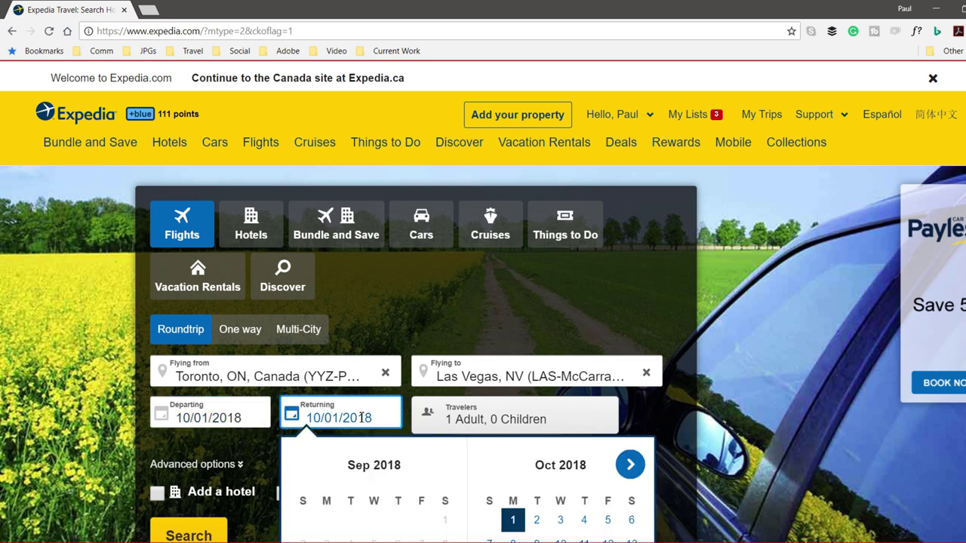
click(608, 520)
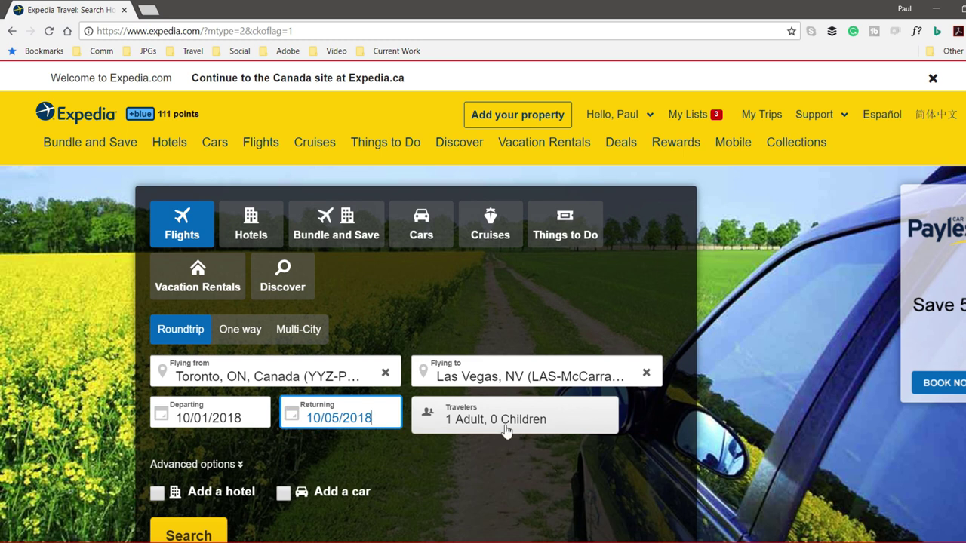
Raise the travelers to 2 adults and run the flight search
click(480, 421)
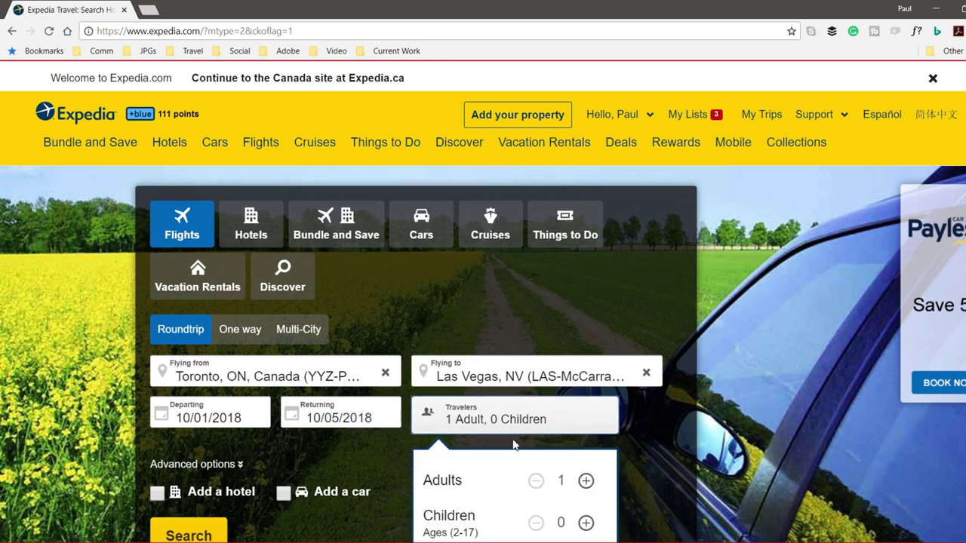
click(585, 481)
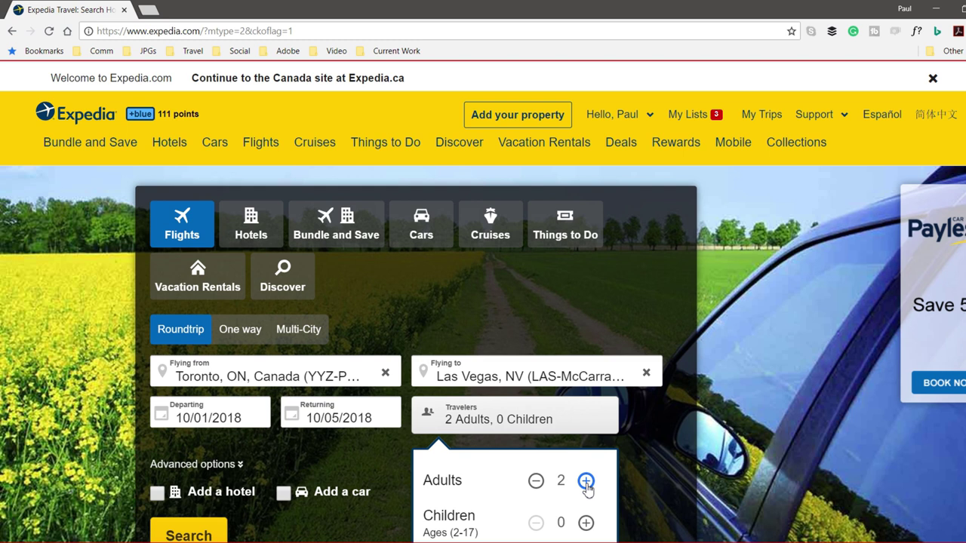
click(201, 533)
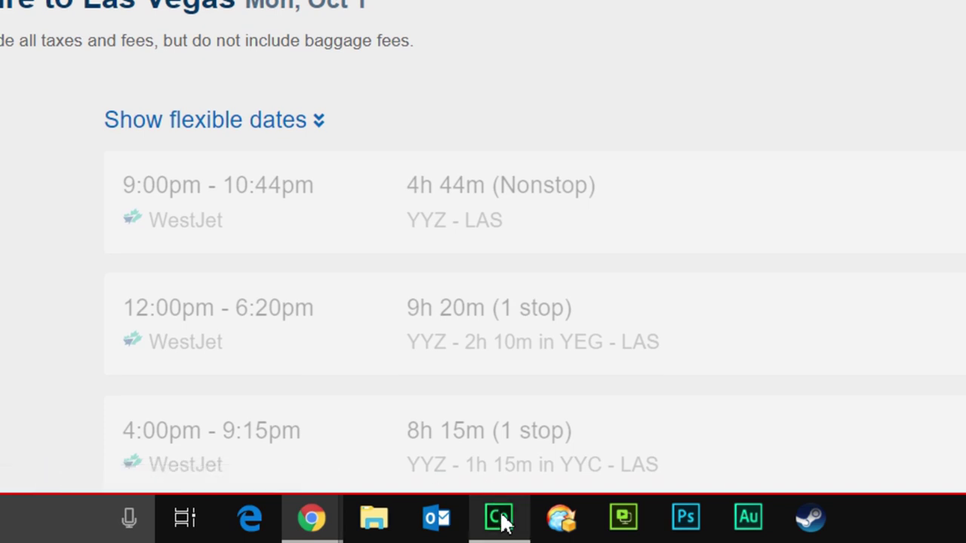
Bring the Adobe Captivate project non responsive.cptx to the front from the taskbar
mouse_move(500, 520)
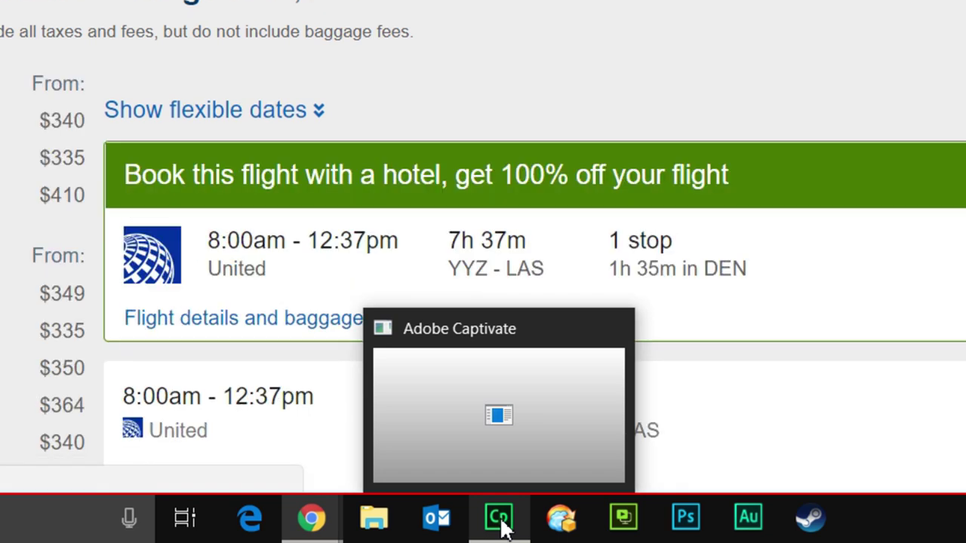
click(500, 521)
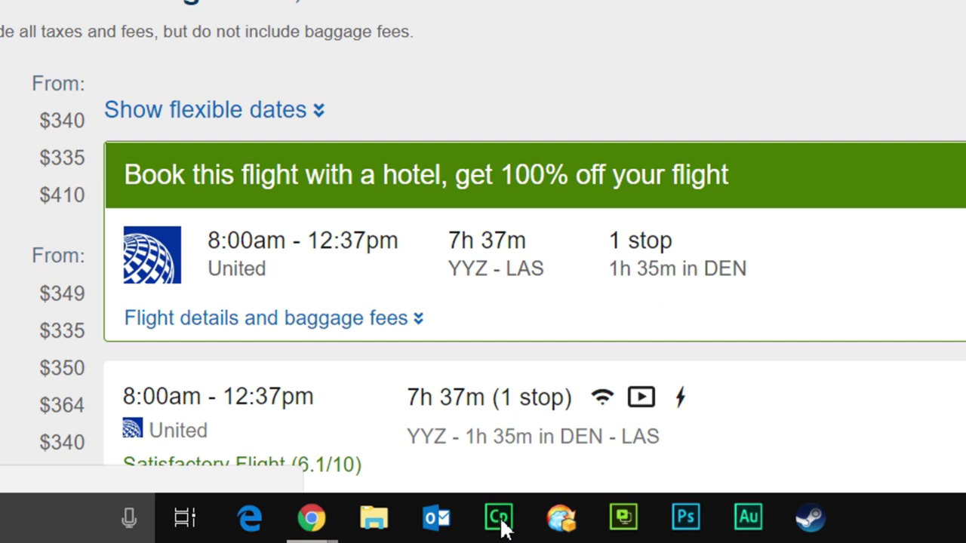
mouse_move(501, 527)
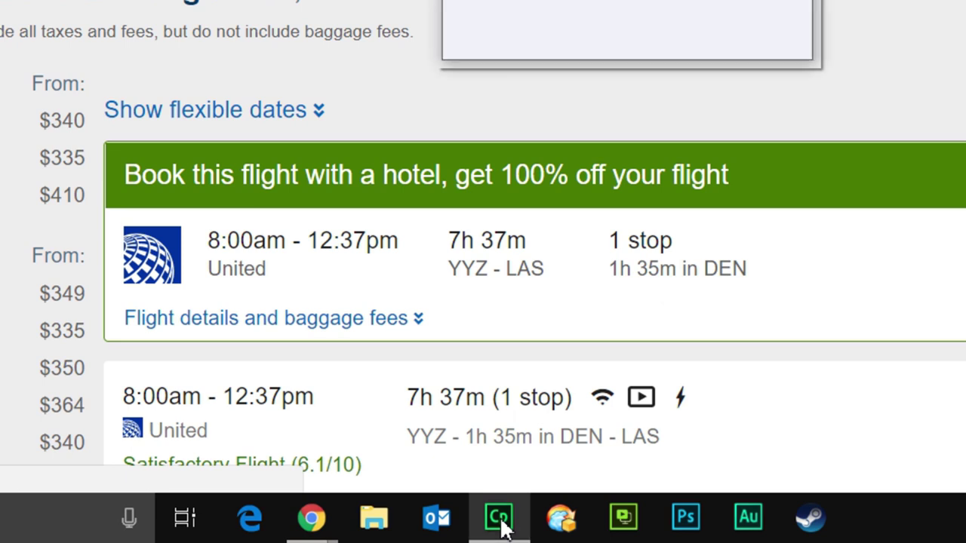
click(501, 521)
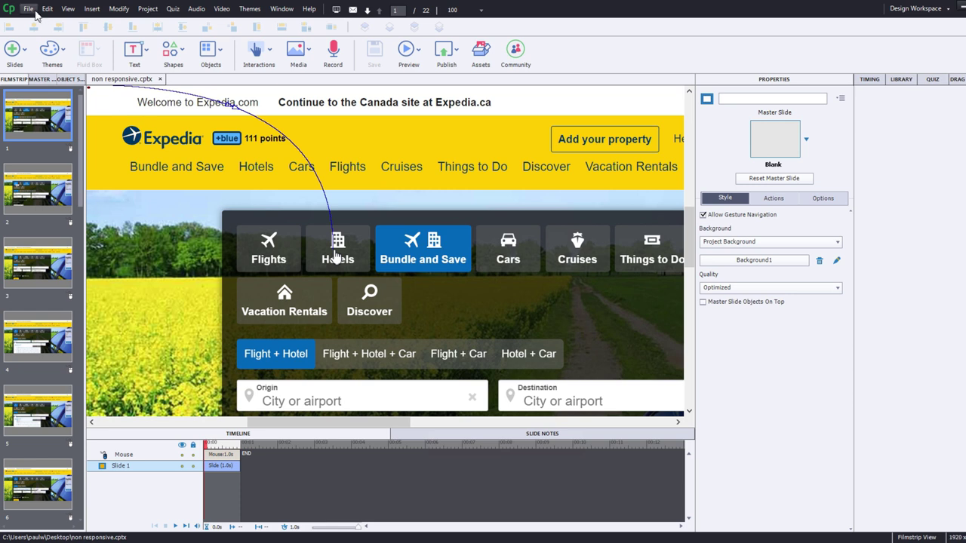
Review and refresh the list of items unsupported in a responsive project, then close it
click(29, 9)
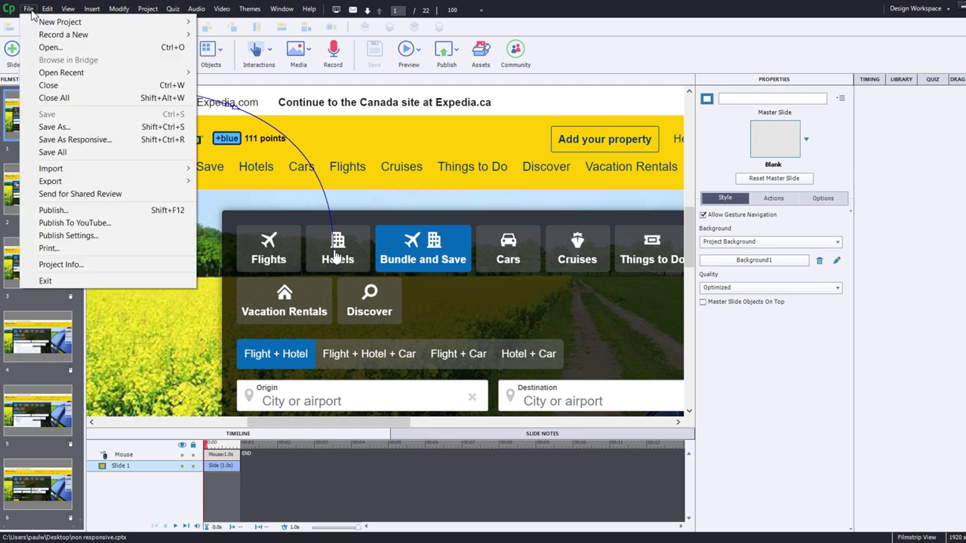
click(79, 139)
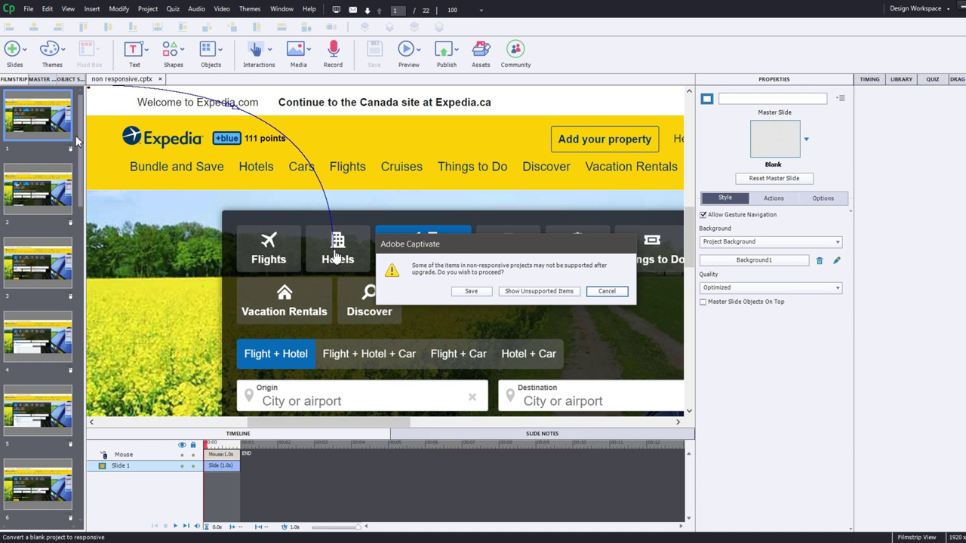
click(540, 294)
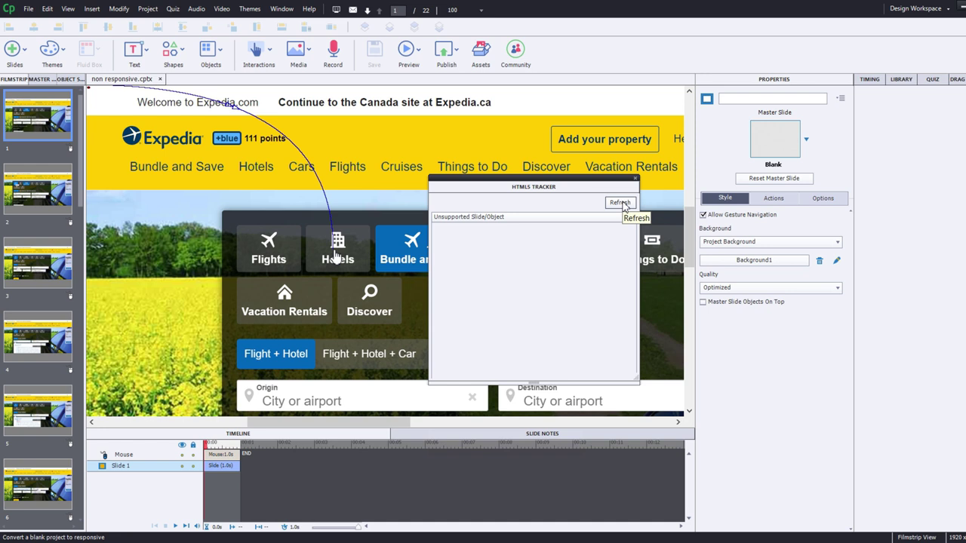
click(623, 205)
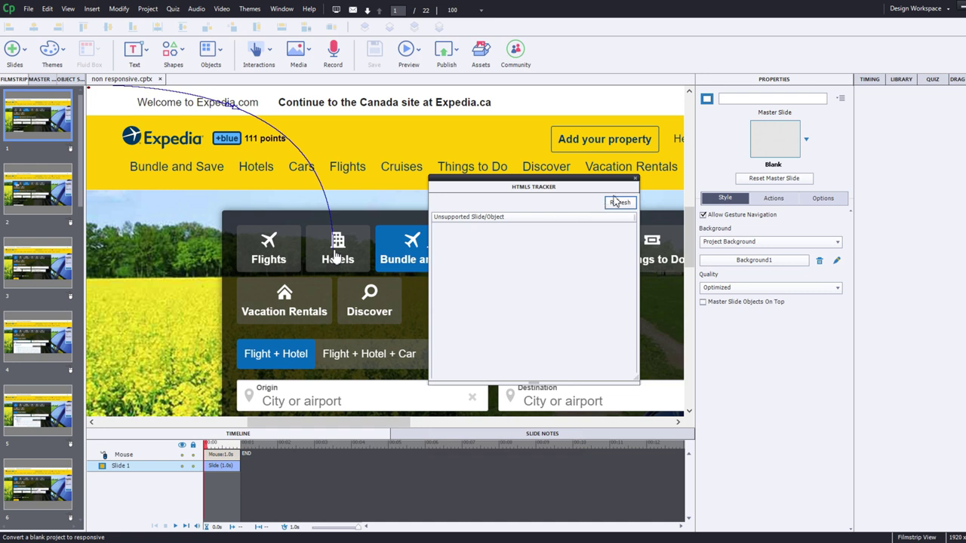
click(634, 180)
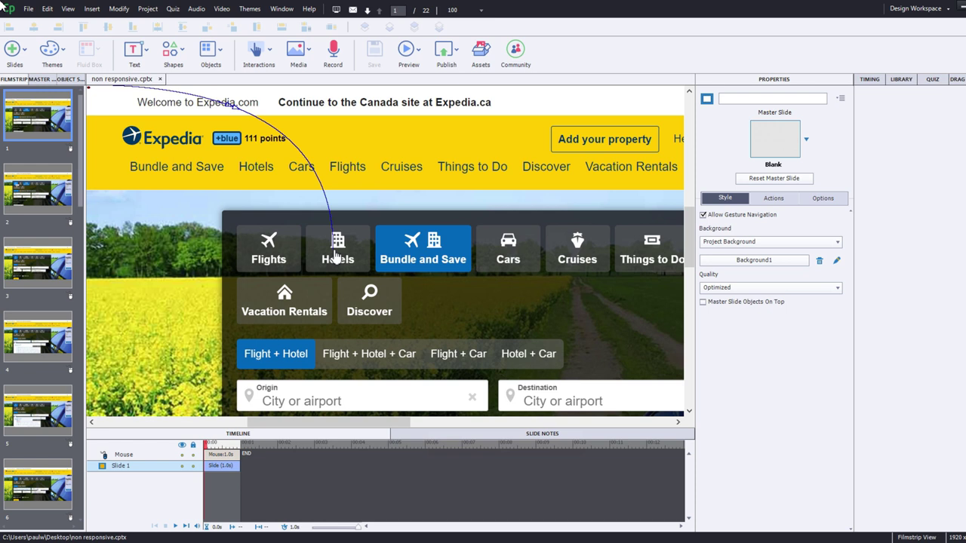
Save the project as responsive under the file name responsive.cptx
click(28, 9)
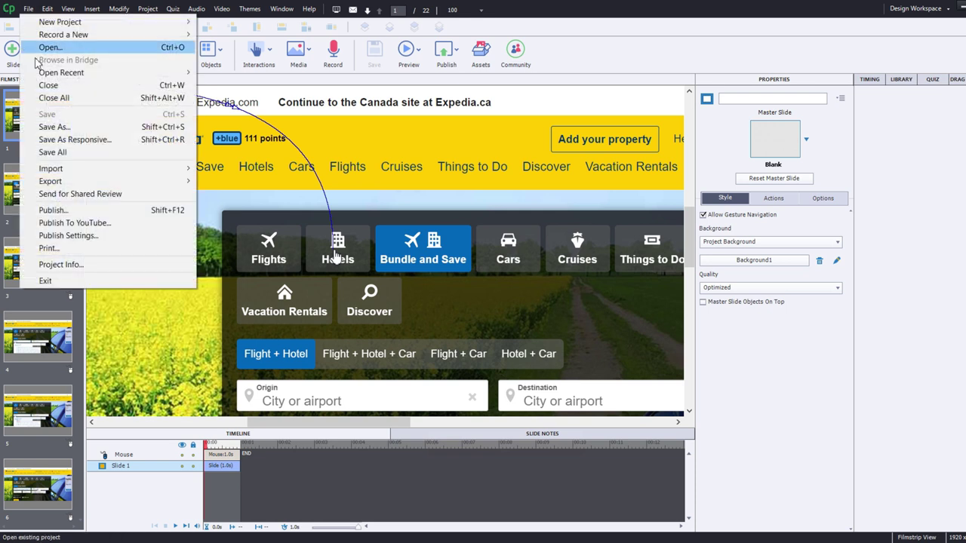
click(68, 129)
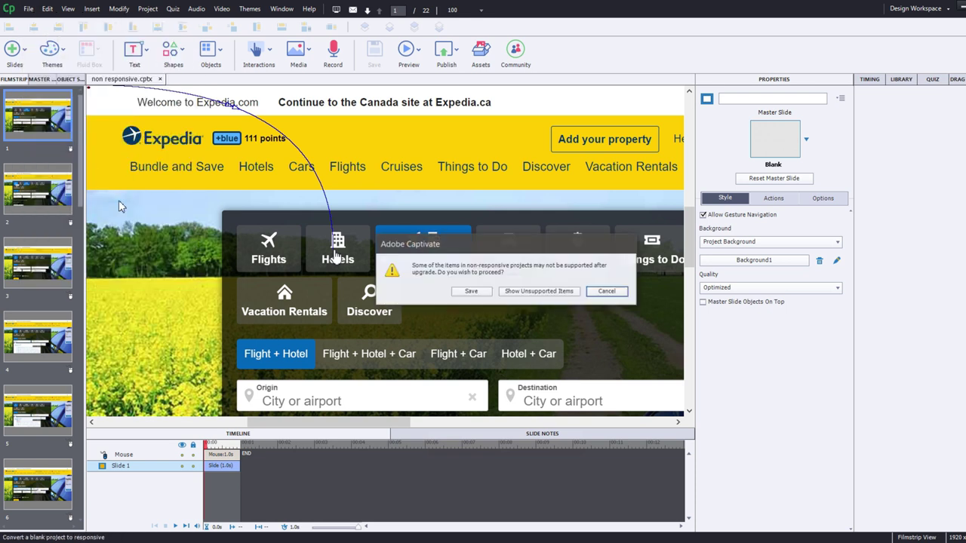
click(471, 291)
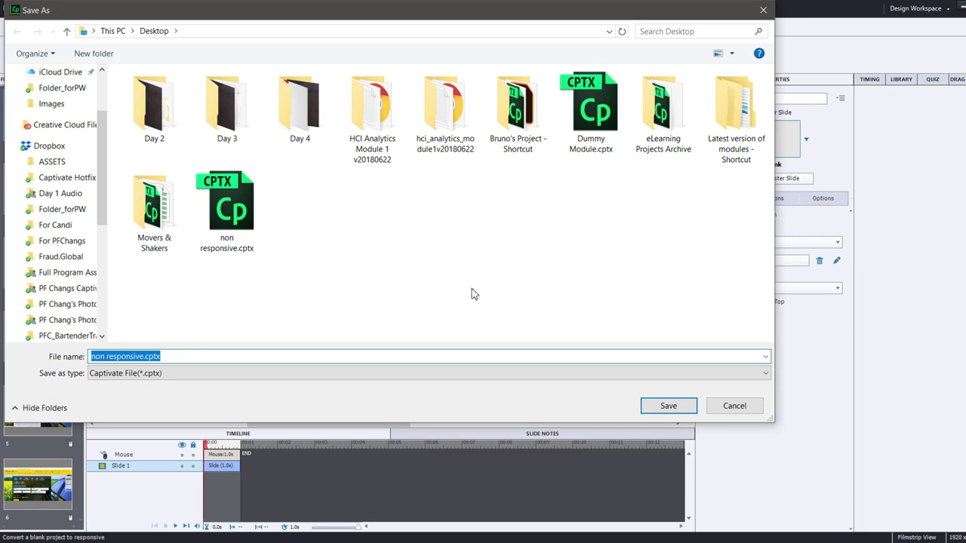
click(108, 356)
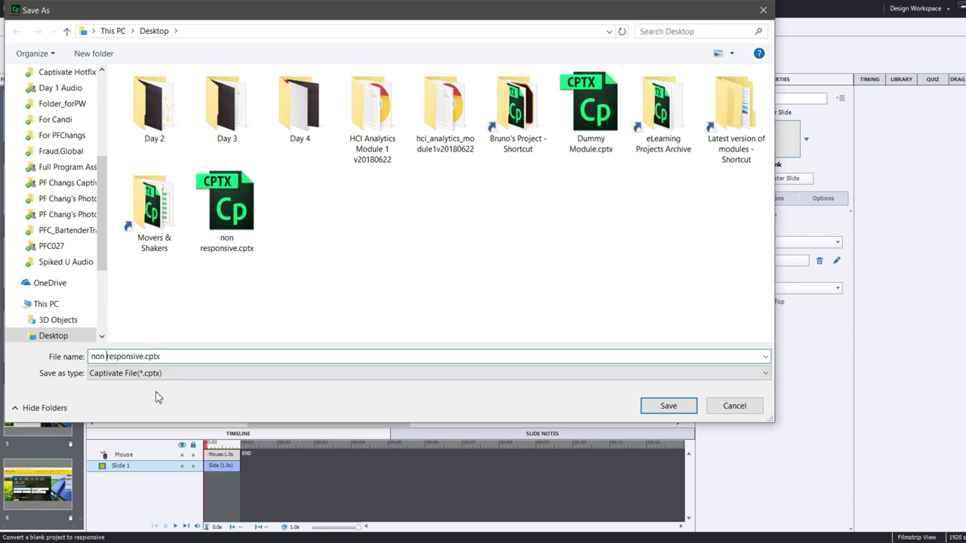
key(BackSpace)
key(BackSpace)
key(BackSpace)
key(BackSpace)
click(648, 405)
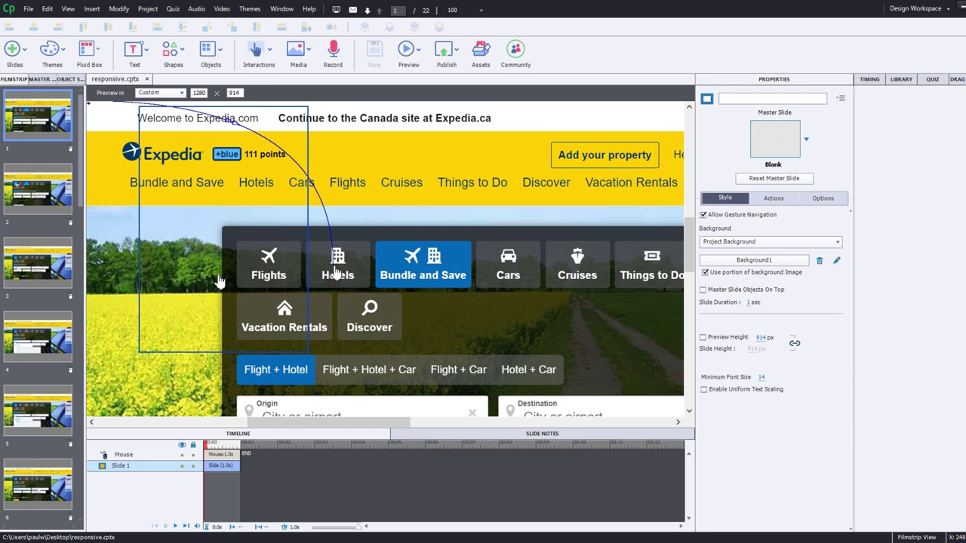
Reposition highlight boxes on slides 1–3, over the Flights button and the search form
drag(306, 286, 418, 337)
click(53, 200)
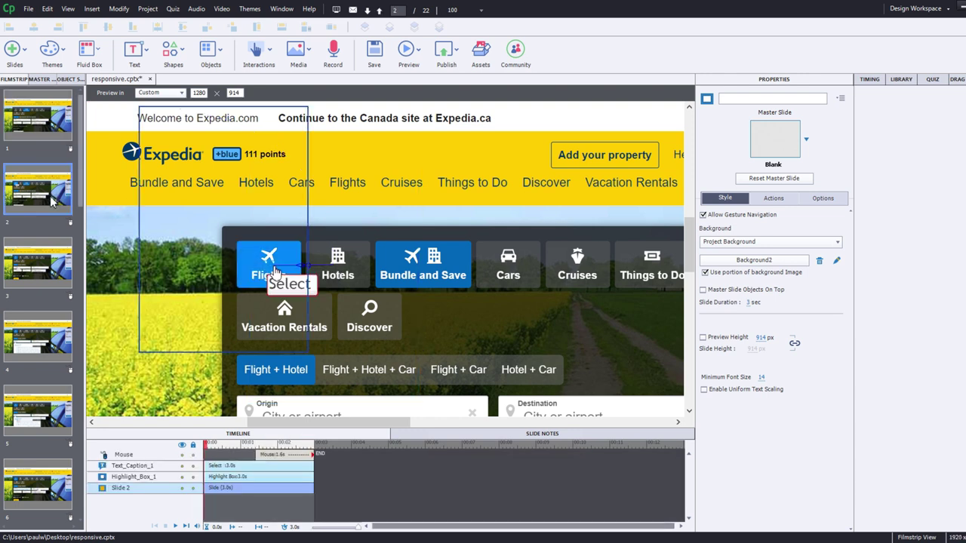
drag(193, 220, 260, 255)
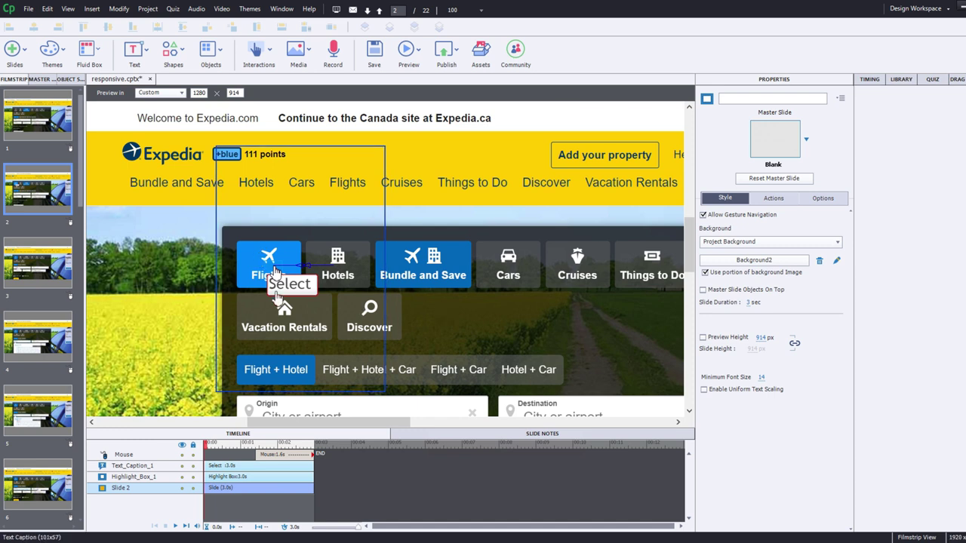
click(47, 270)
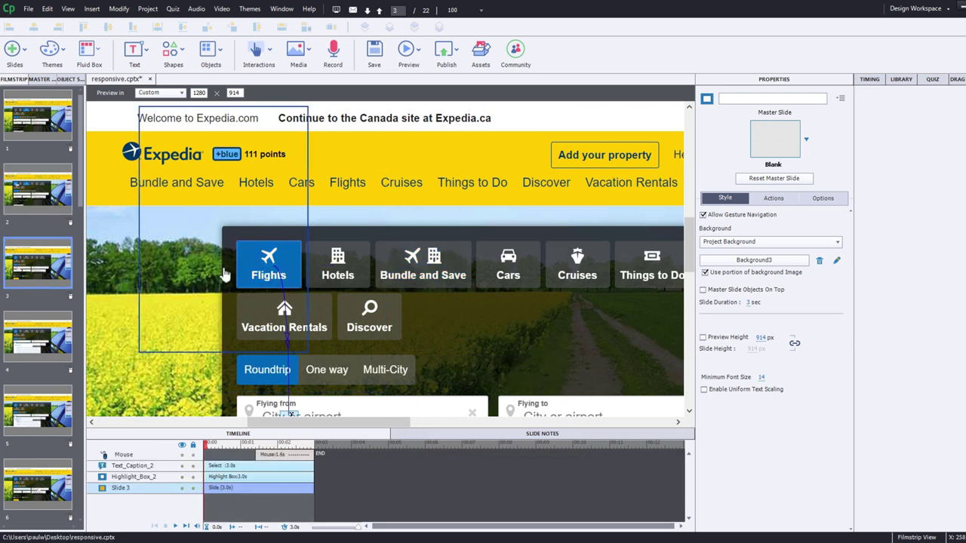
scroll(345, 314, down, 1)
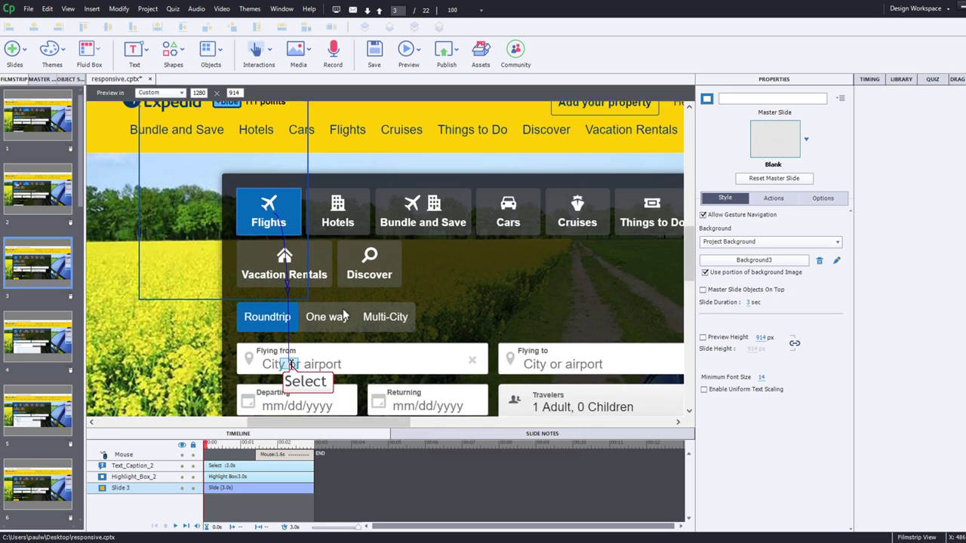
drag(216, 220, 285, 314)
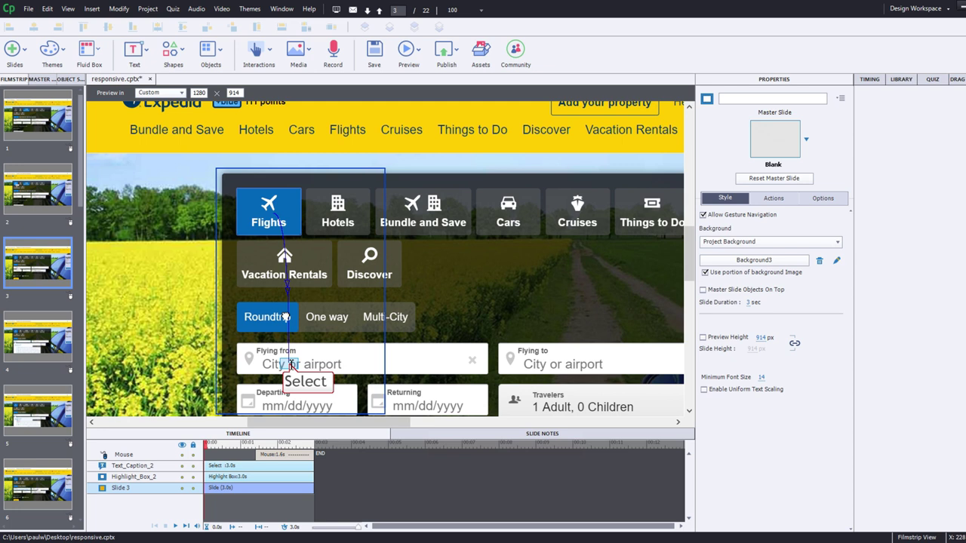
Place slide 4's focus box over the Flying from field and its airport suggestions
click(43, 339)
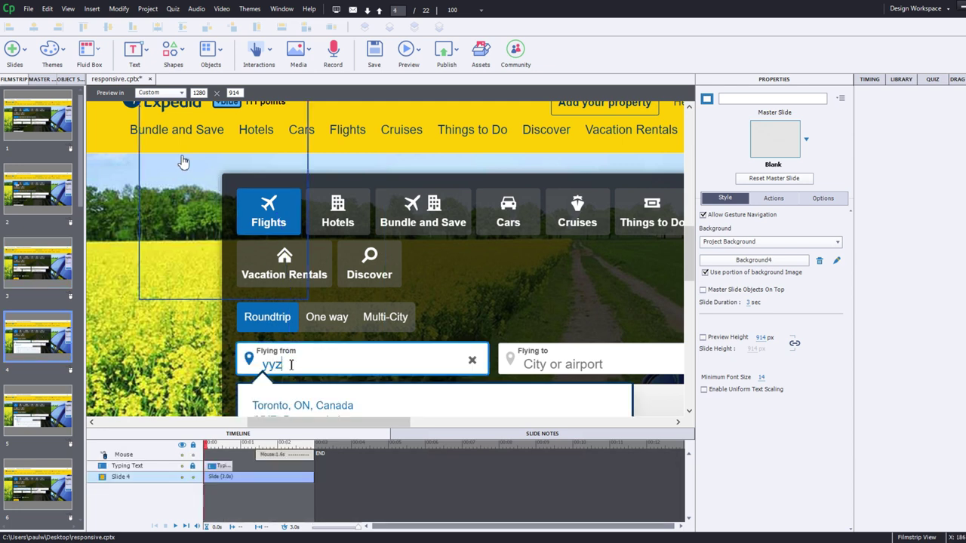
drag(179, 162, 245, 355)
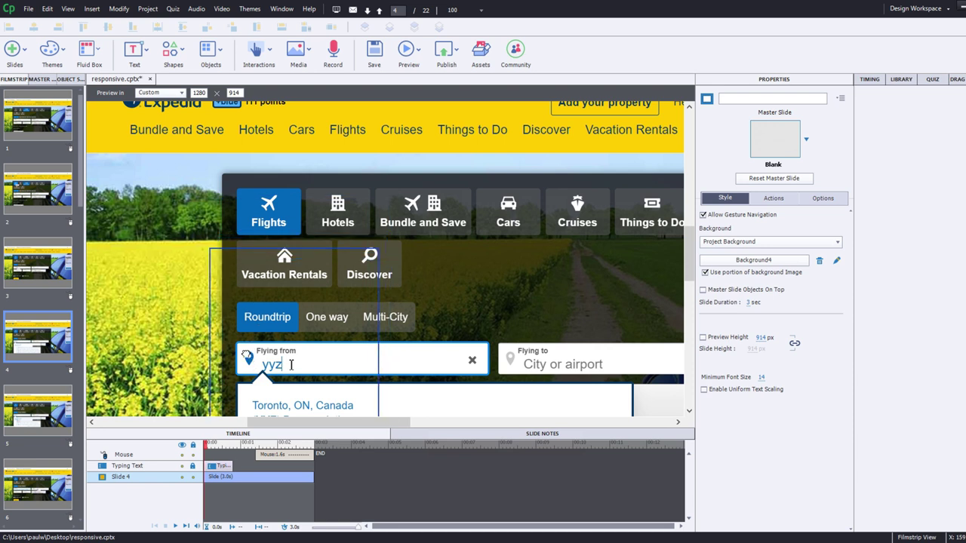
scroll(151, 336, down, 2)
scroll(150, 325, down, 4)
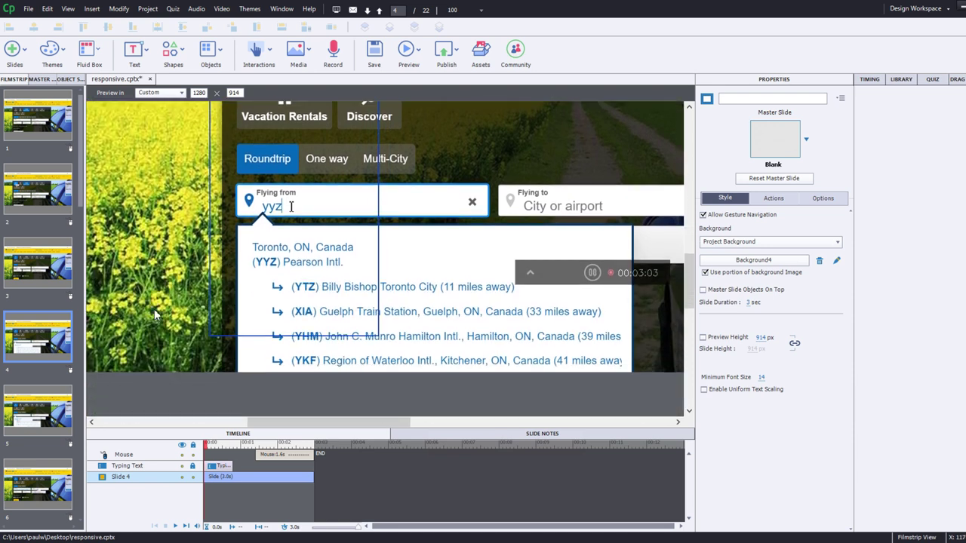
drag(224, 208, 241, 237)
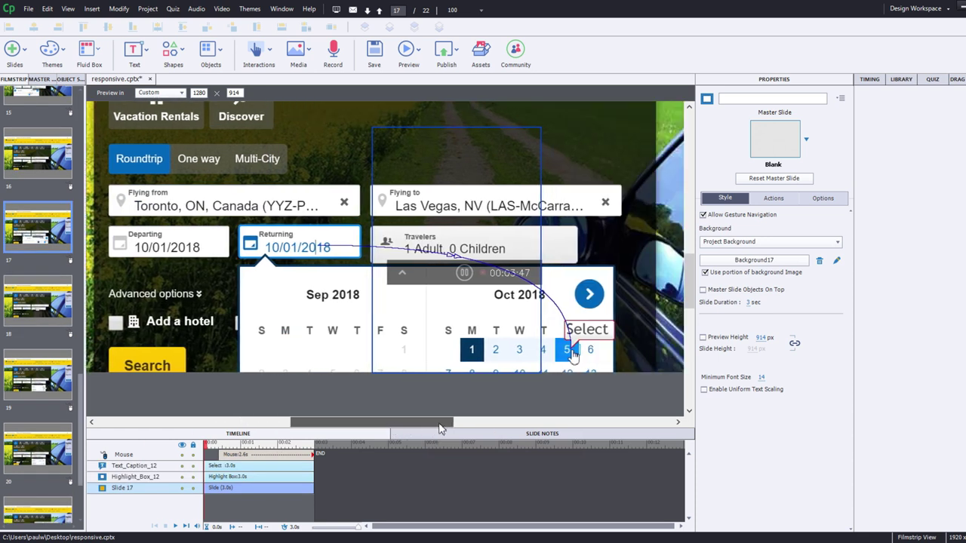
Adjust slide 17's focus box and place slide 18's around the travelers field
drag(442, 428, 452, 429)
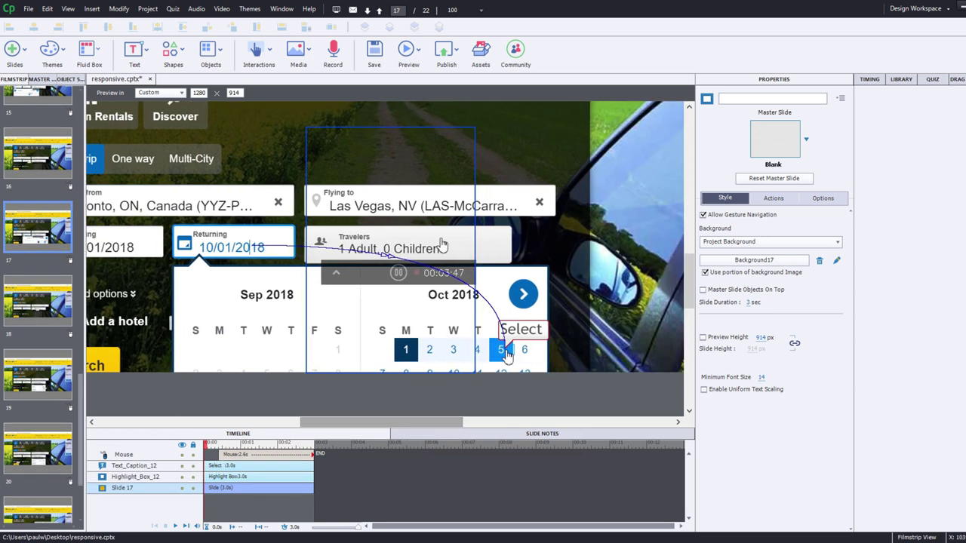
drag(419, 160, 502, 157)
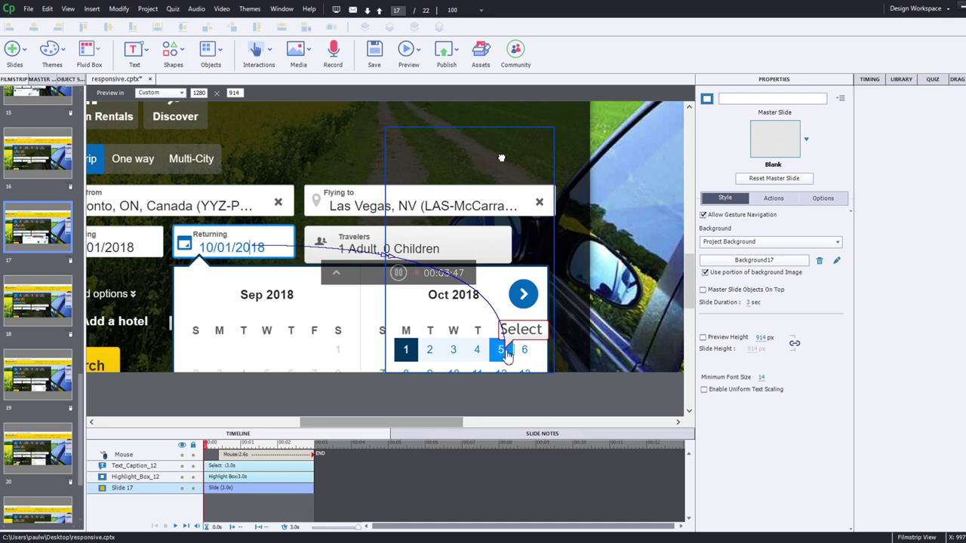
click(46, 308)
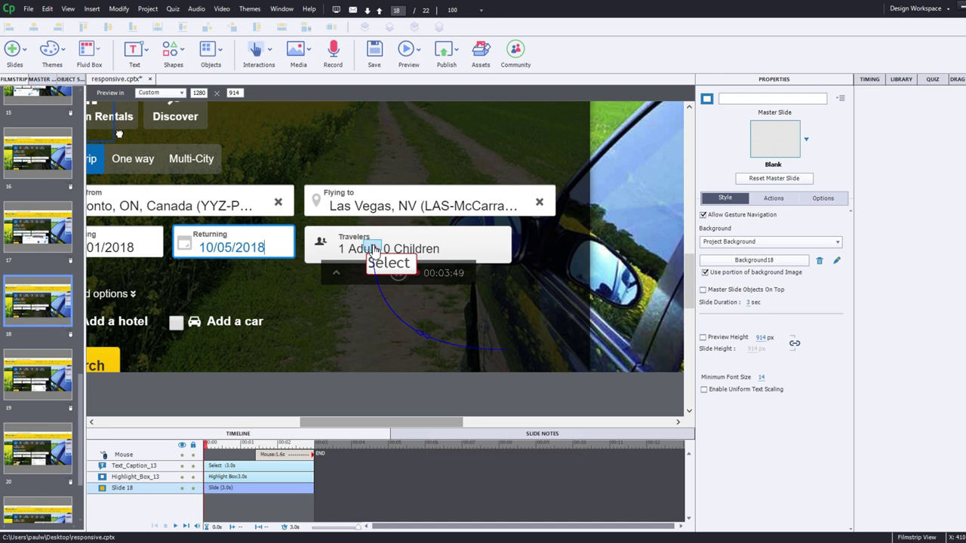
drag(278, 117, 474, 360)
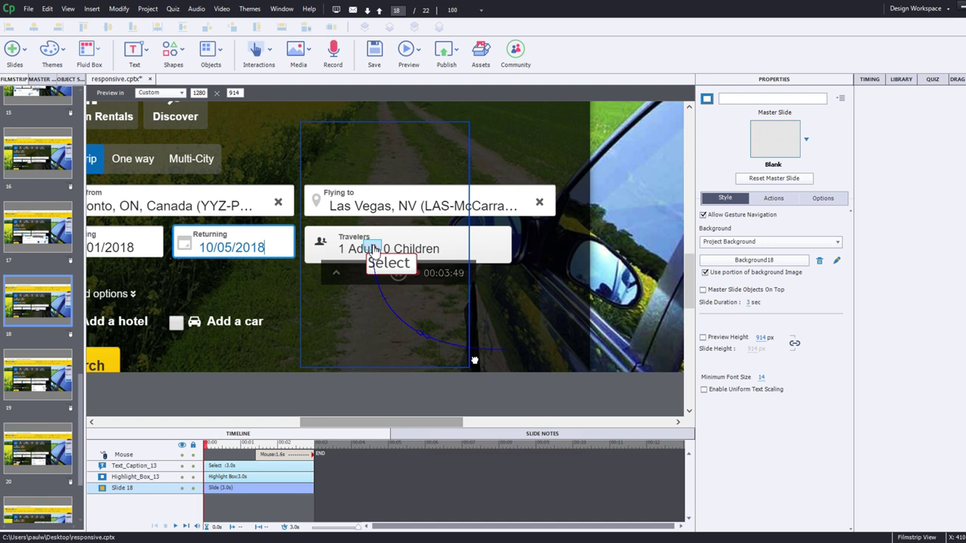
Move slide 20's focus box to the Search button and slide 21's over the search form
click(44, 387)
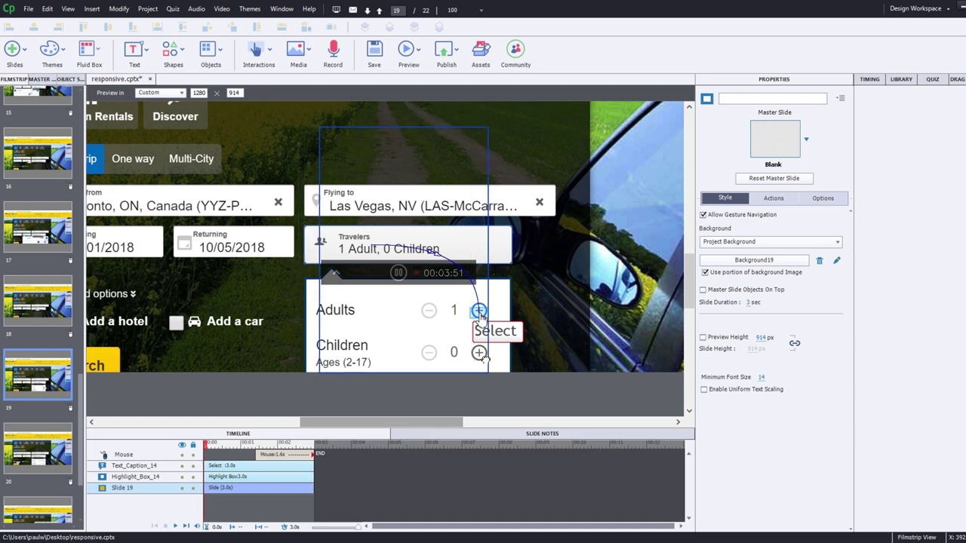
click(60, 437)
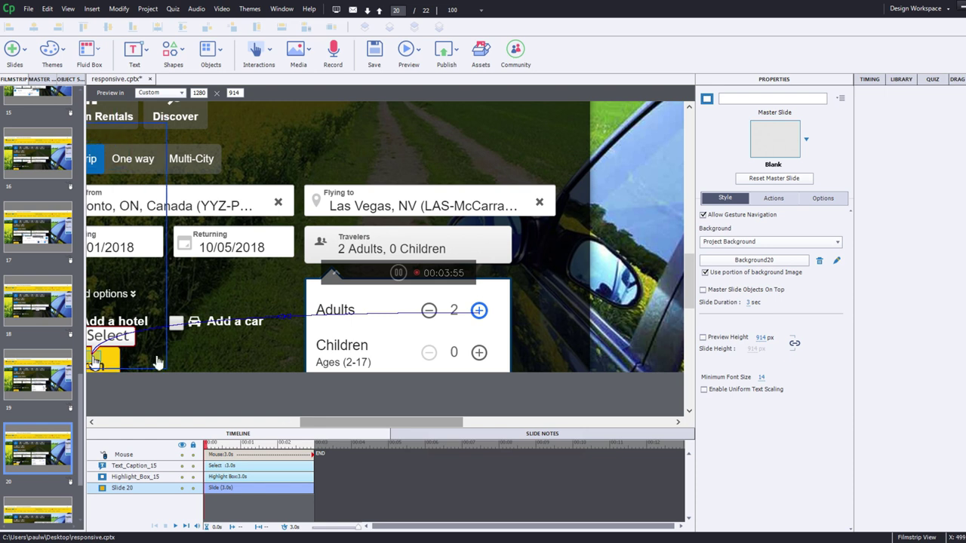
drag(306, 424, 219, 424)
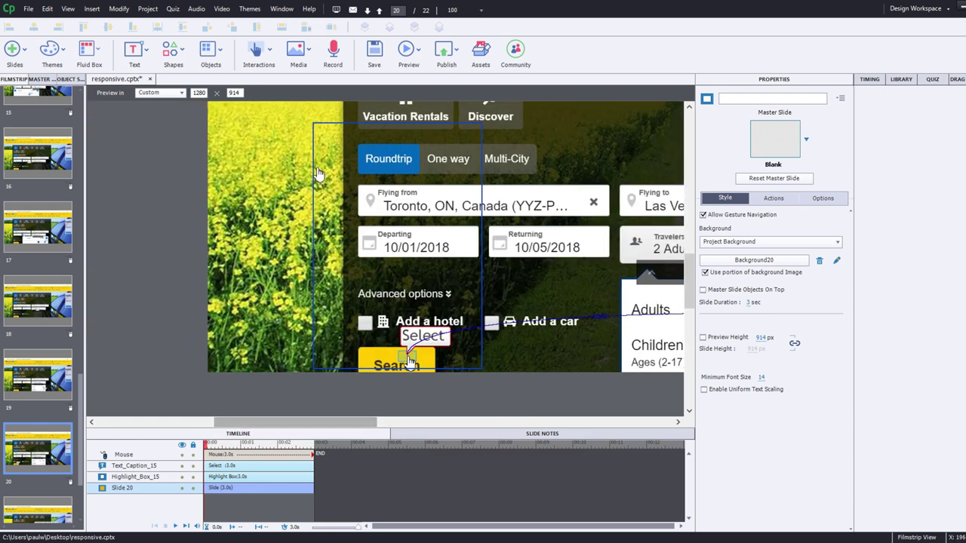
drag(328, 139, 330, 144)
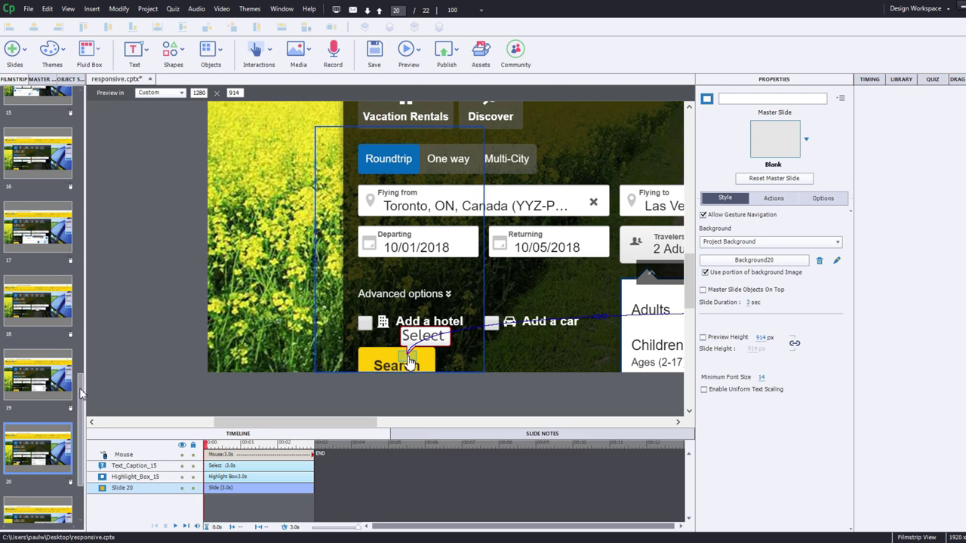
scroll(79, 394, down, 3)
click(48, 417)
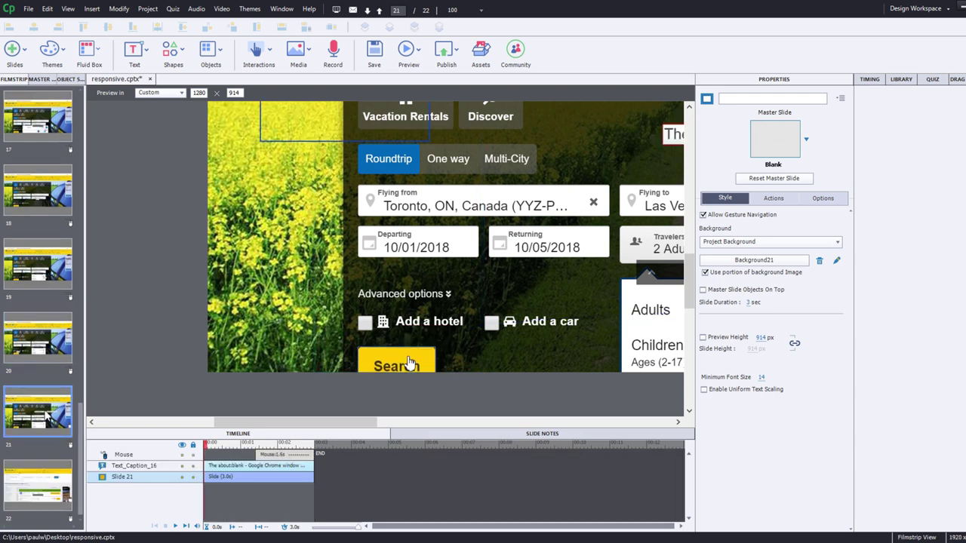
drag(285, 123, 327, 353)
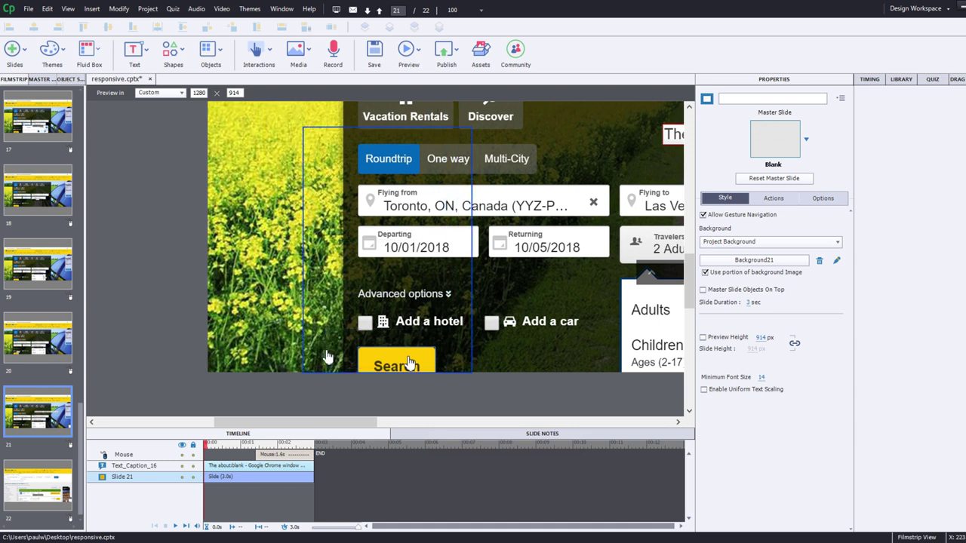
Cover slide 22's flight results column with the focus box, then preview the whole project in a browser
click(41, 500)
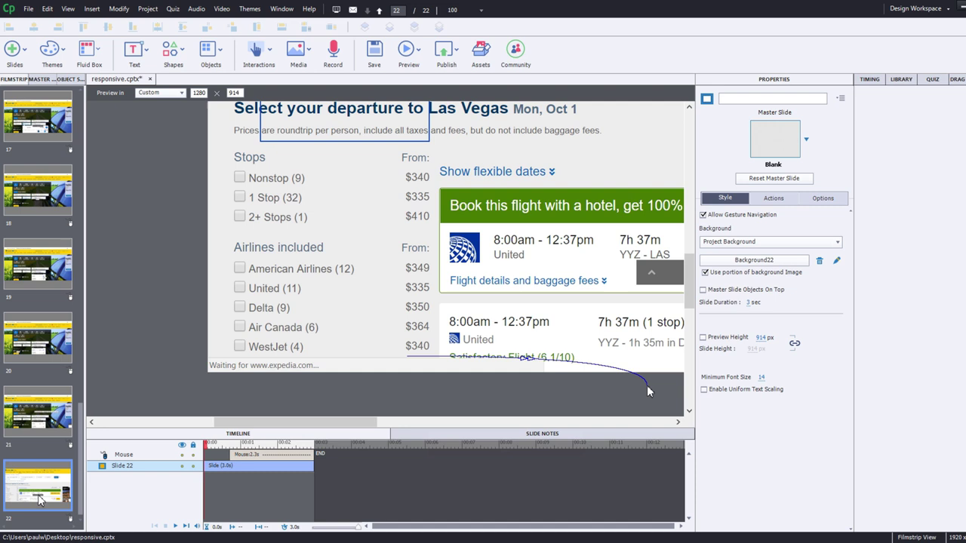
scroll(308, 153, up, 2)
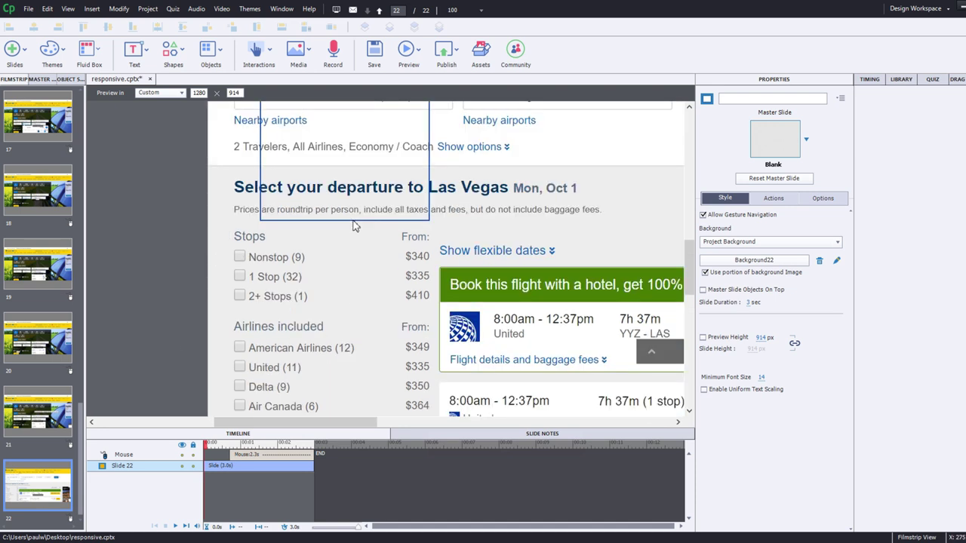
drag(336, 175, 503, 372)
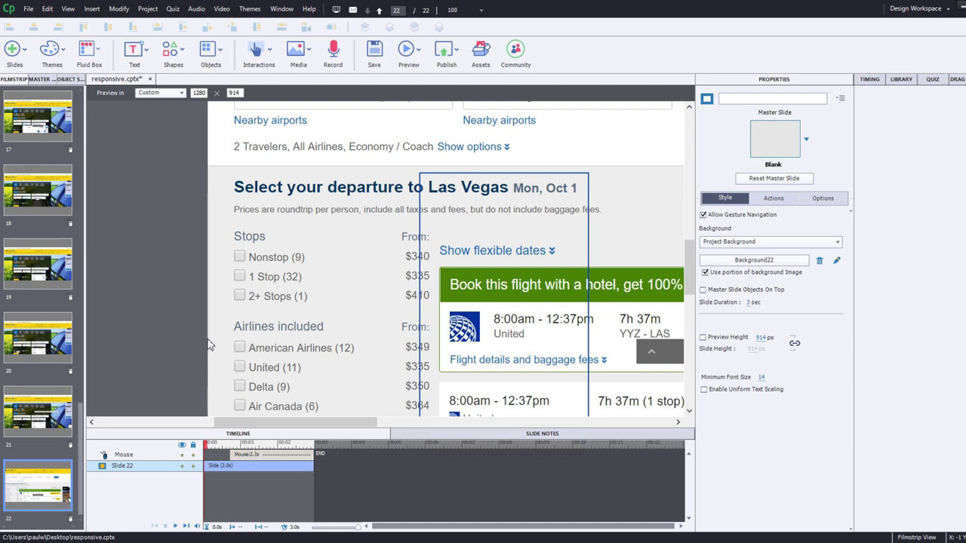
click(415, 49)
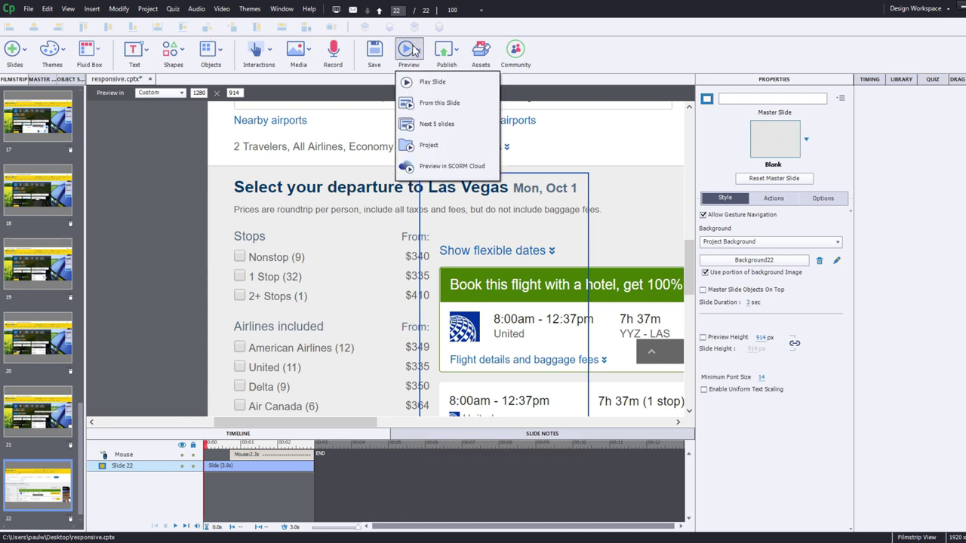
click(442, 145)
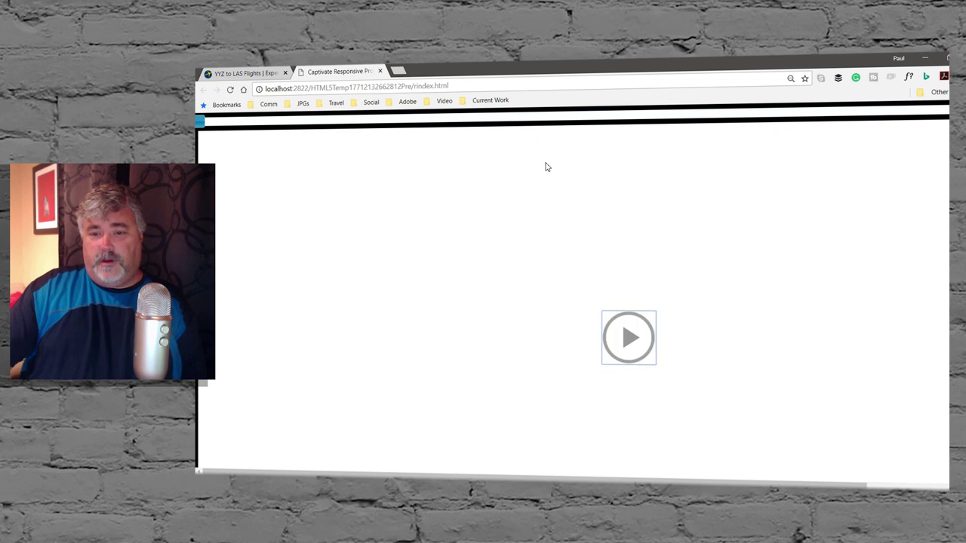
Play the responsive.cptx Expedia simulation preview in Chrome
click(626, 340)
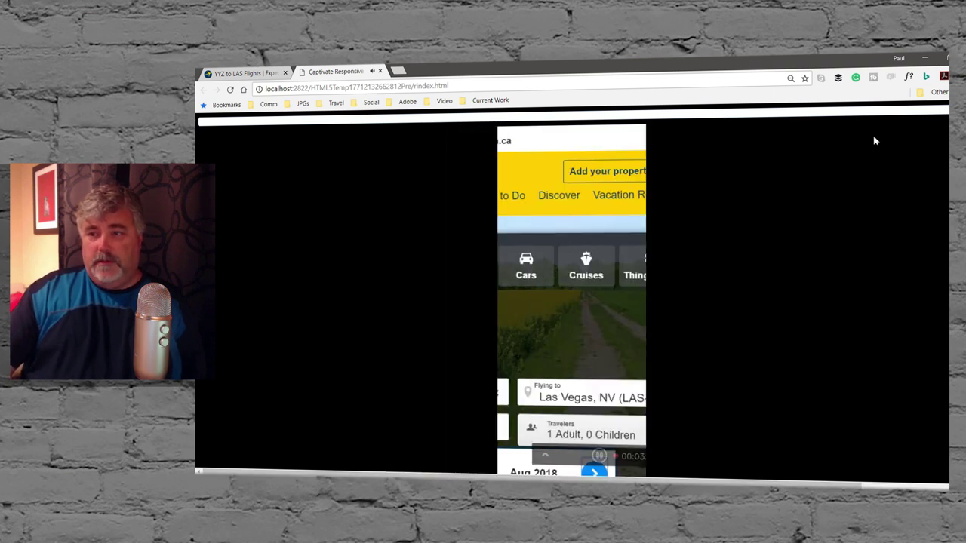
Zoom the Chrome page out to 67% and widen the responsive preview slightly
click(944, 77)
click(907, 176)
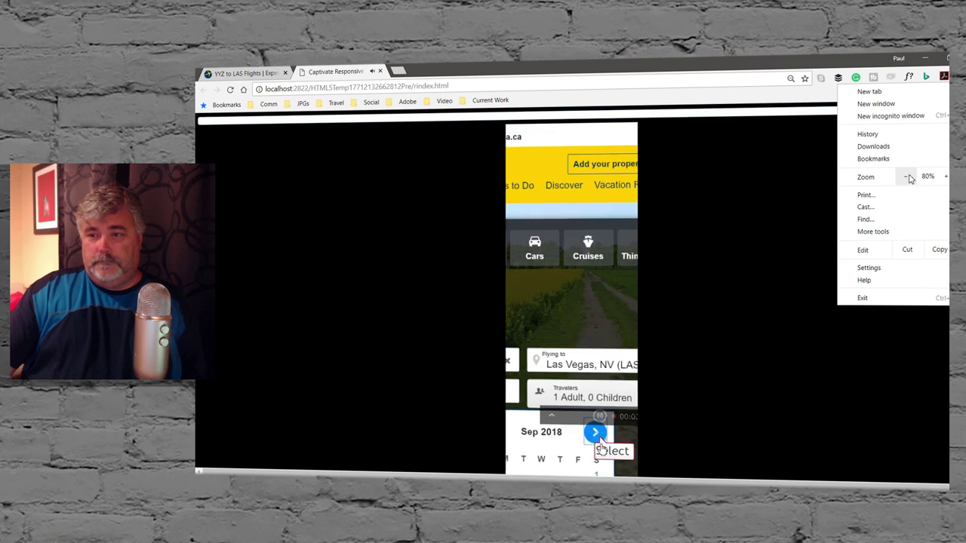
click(907, 177)
click(907, 176)
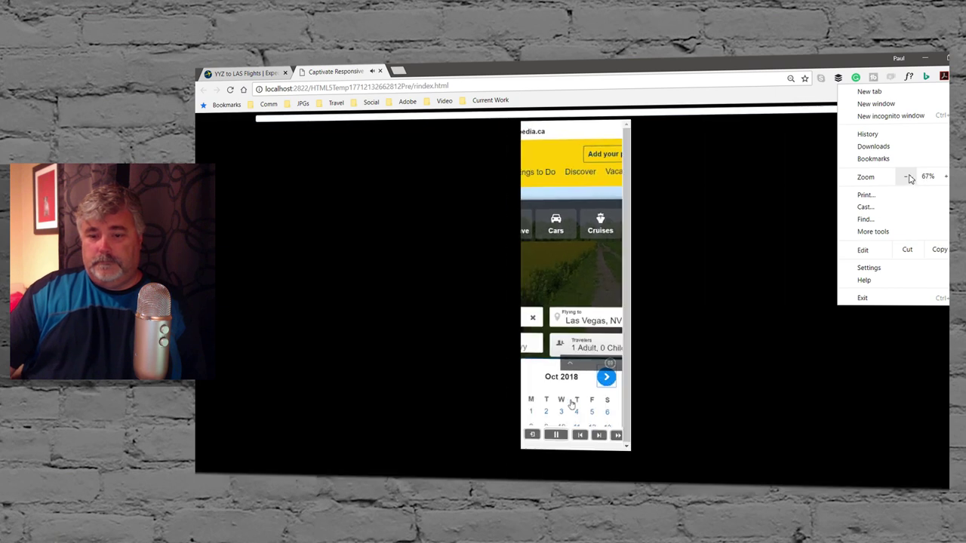
click(786, 235)
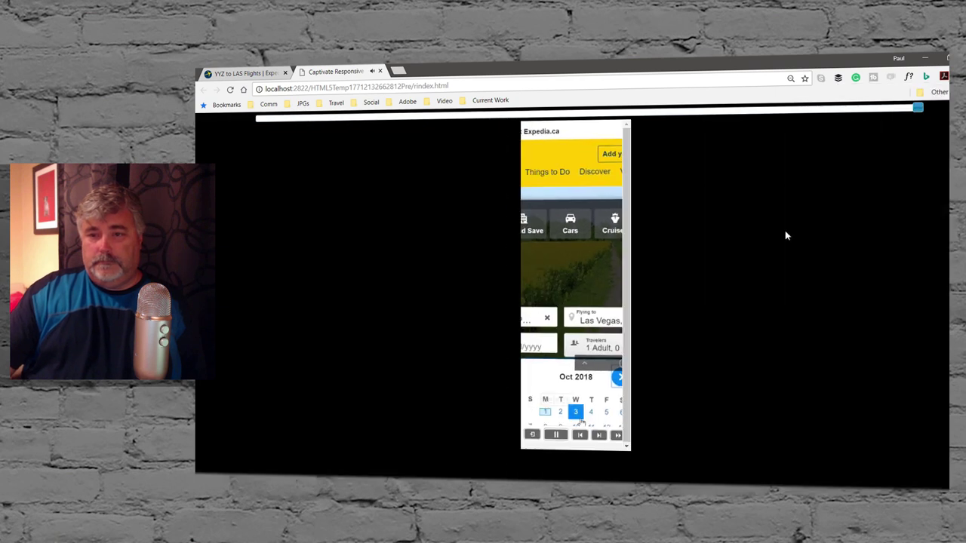
click(762, 121)
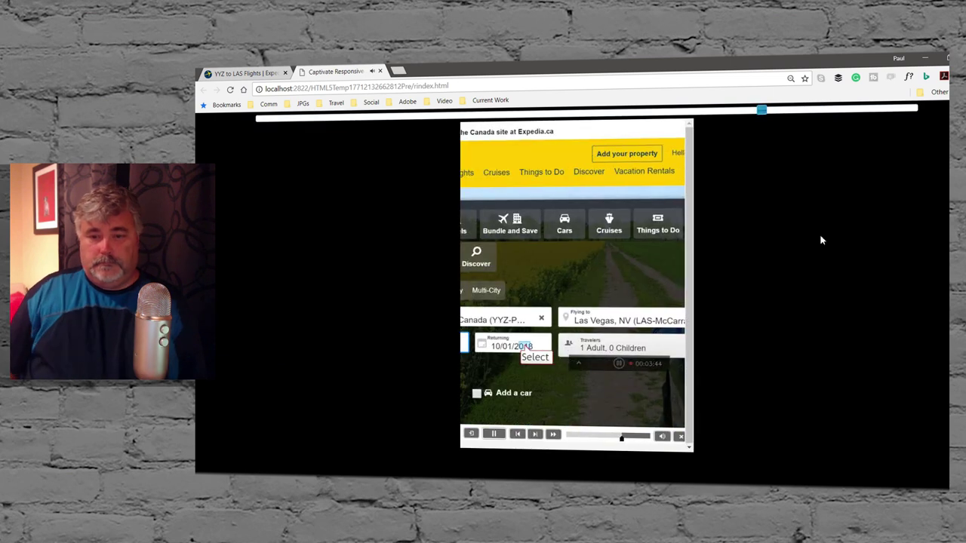